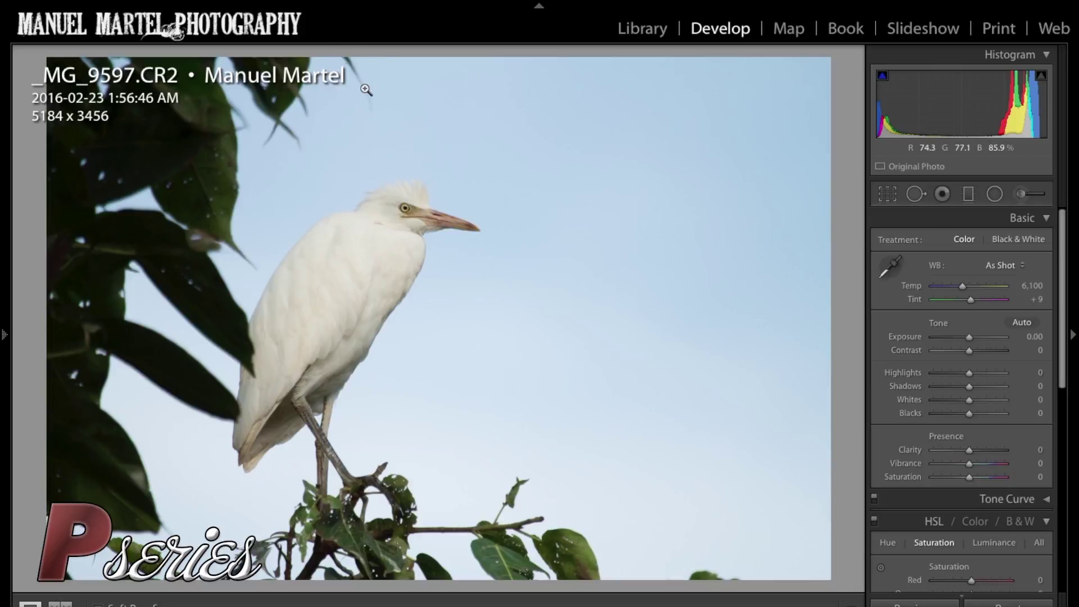
Heal two sky spots: one near the bottom edge, sourced from cleaner sky, and one near the top
left_click(433, 181)
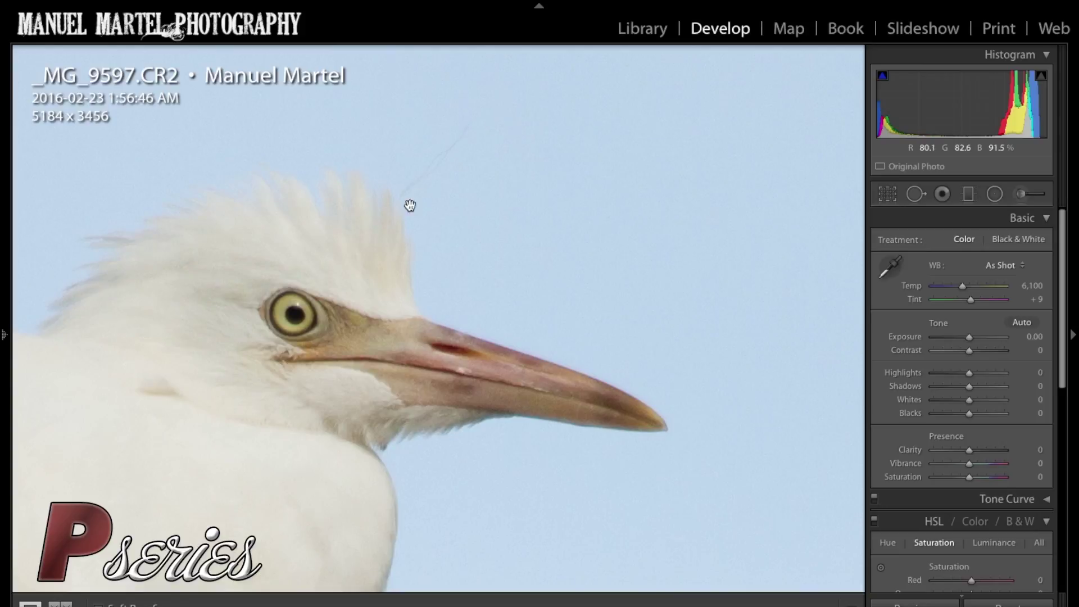
left_click(443, 185)
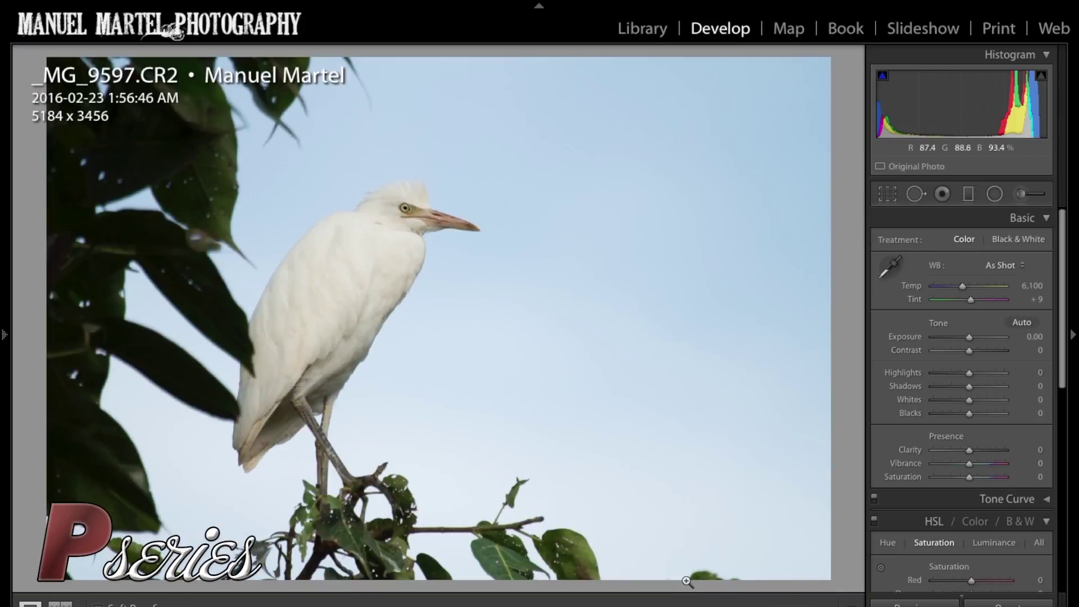
left_click(915, 195)
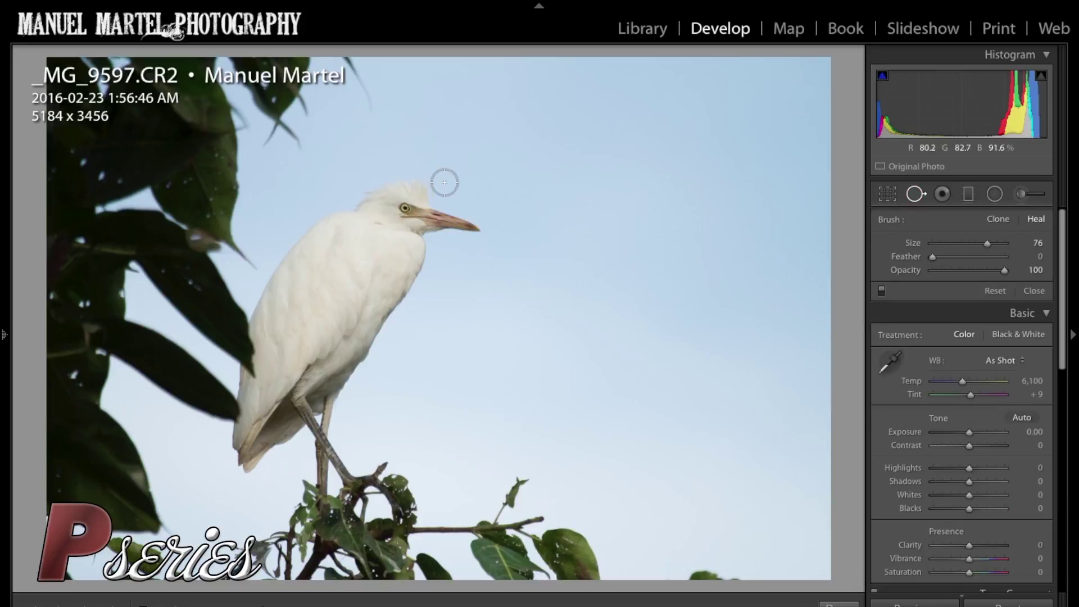
scroll(704, 569, "up", 2)
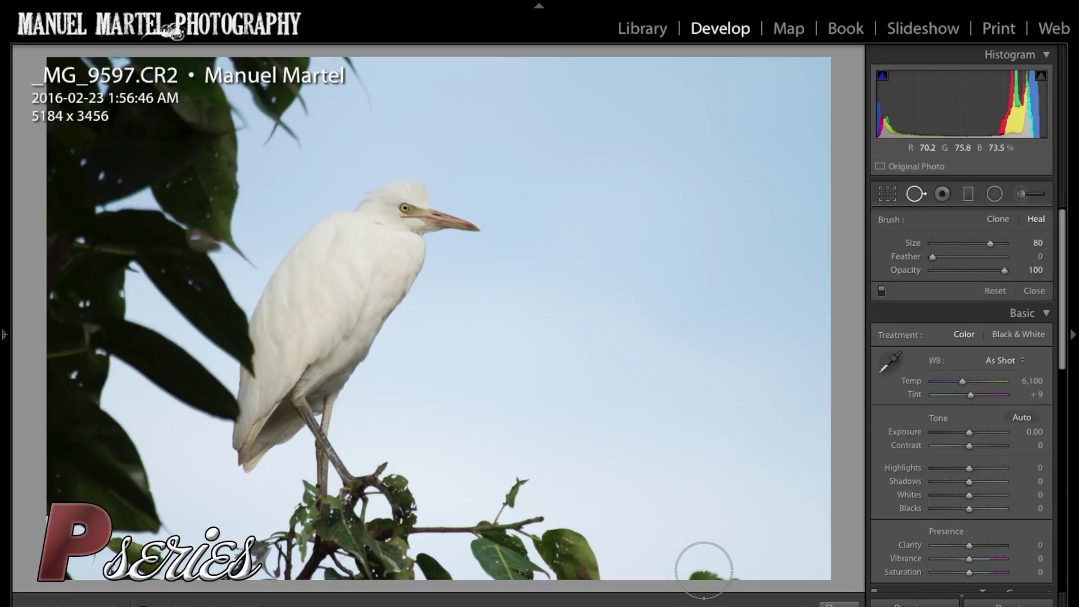
scroll(714, 571, "up", 1)
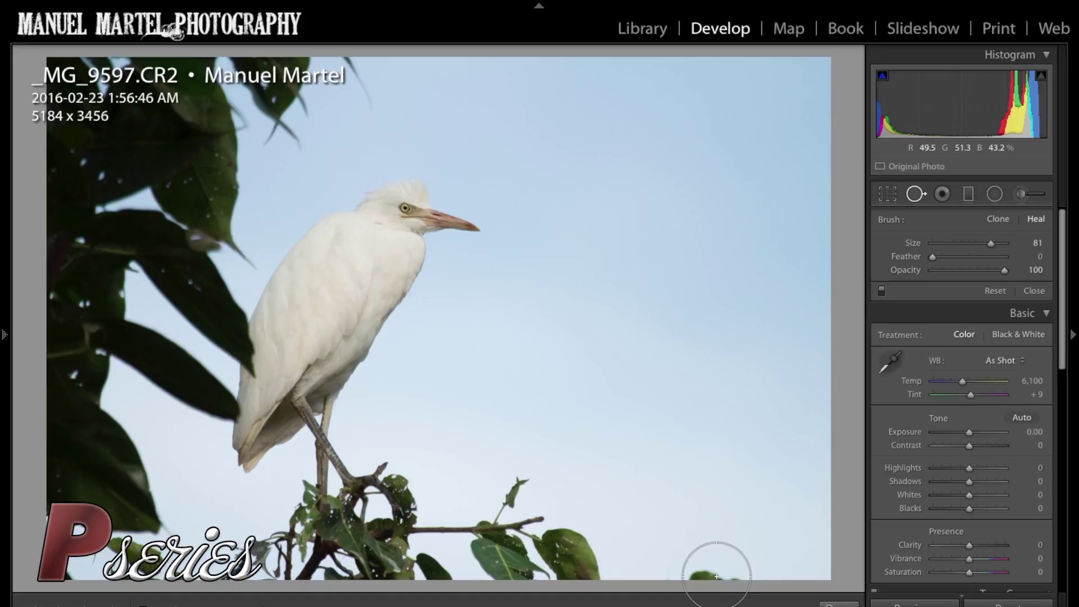
left_click(715, 571)
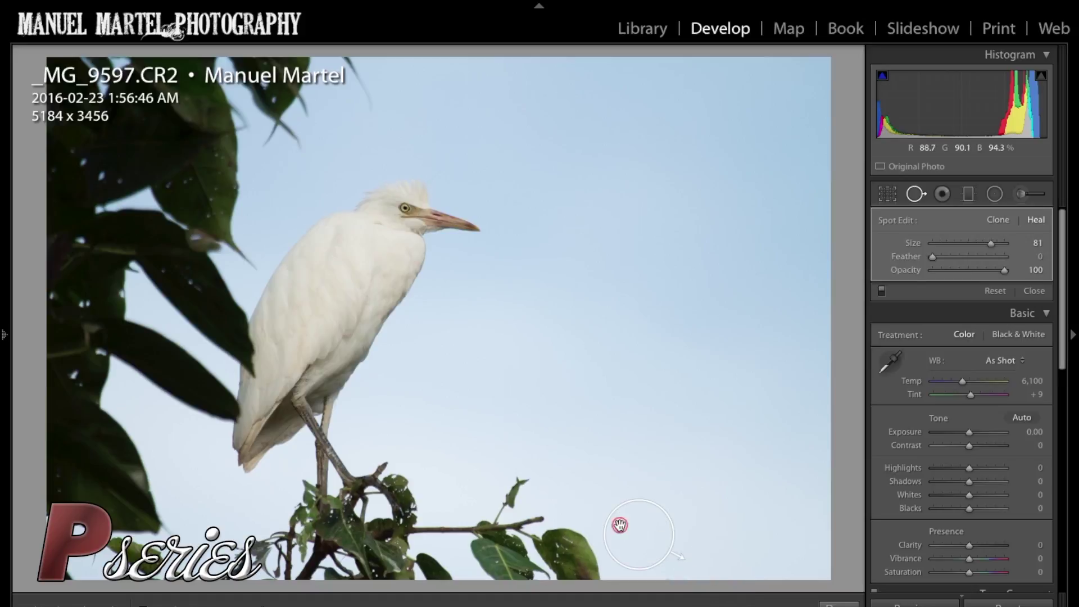
mouse_move(620, 525)
left_mouse_down()
mouse_move(714, 488)
mouse_move(670, 496)
left_mouse_up()
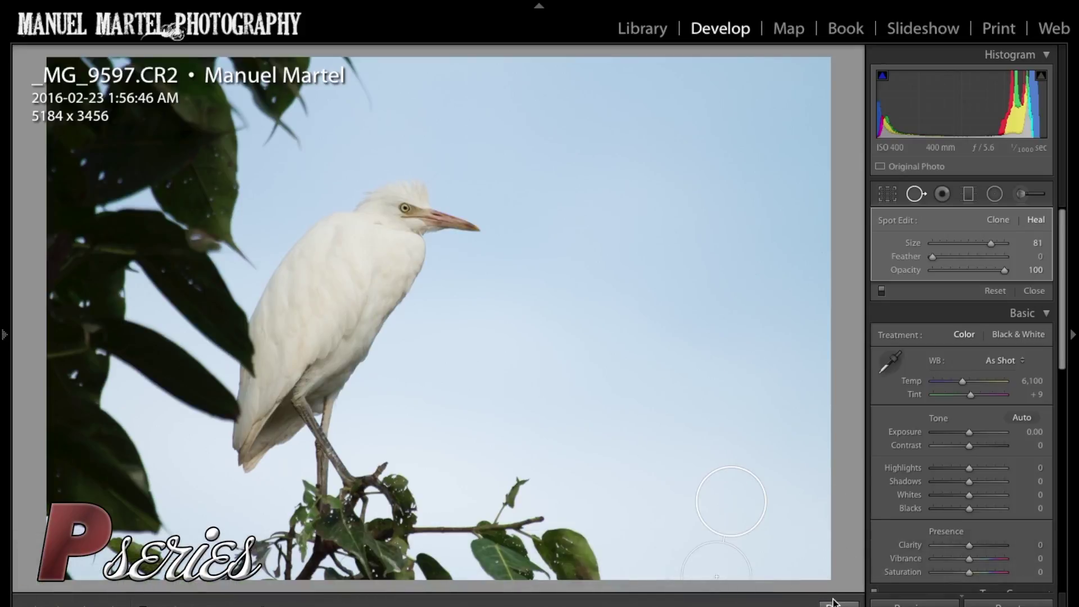
key("q")
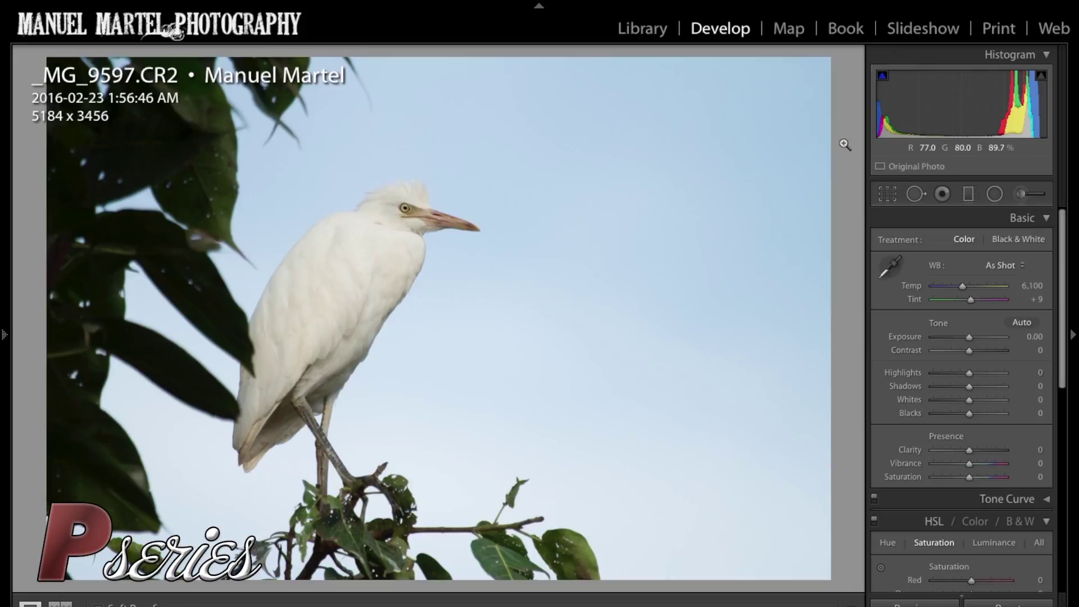
left_click(915, 194)
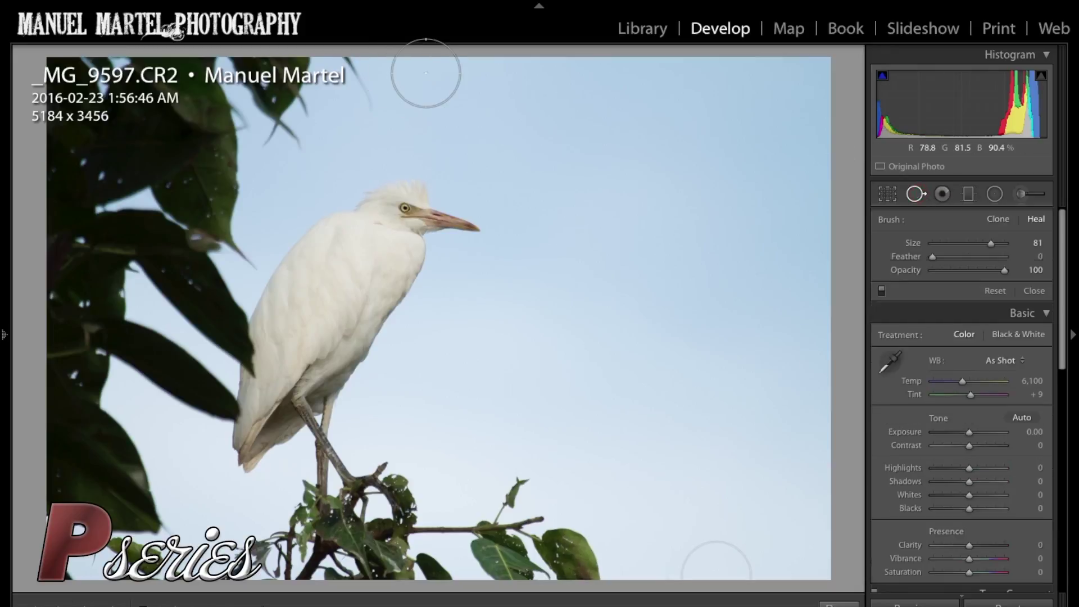
left_click(369, 82)
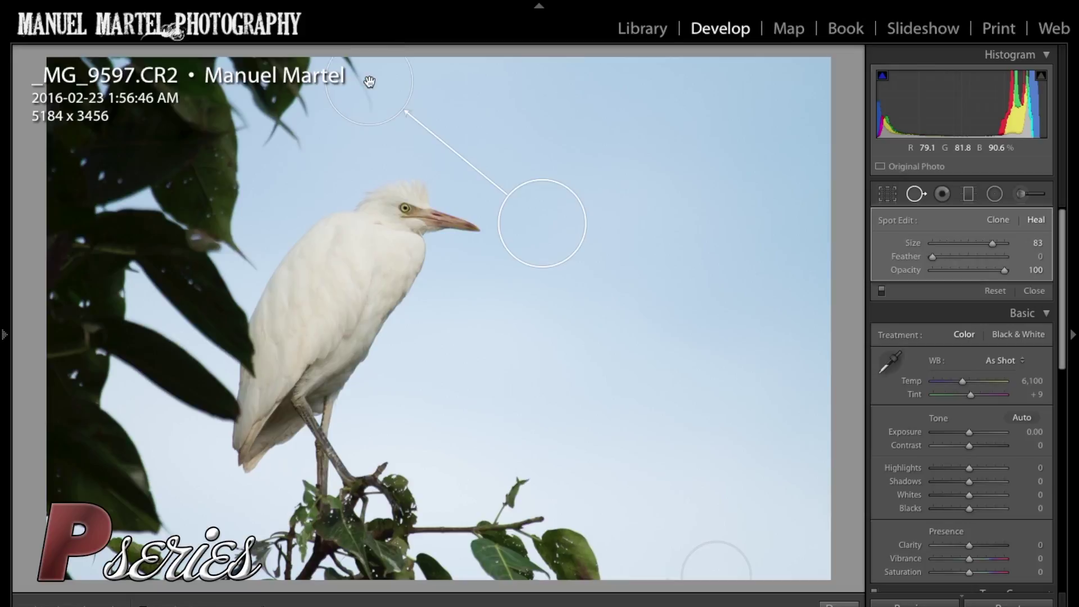
At 1:1 zoom on the head, heal the dust line above the crest with a size-76 spot, then return to Fit
key("q")
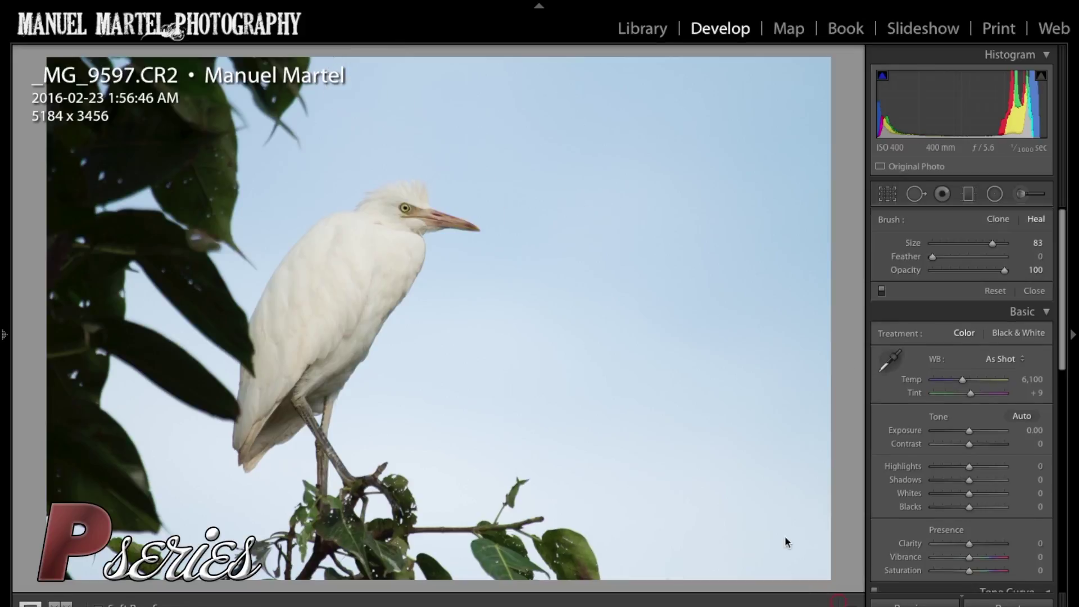
left_click(432, 185)
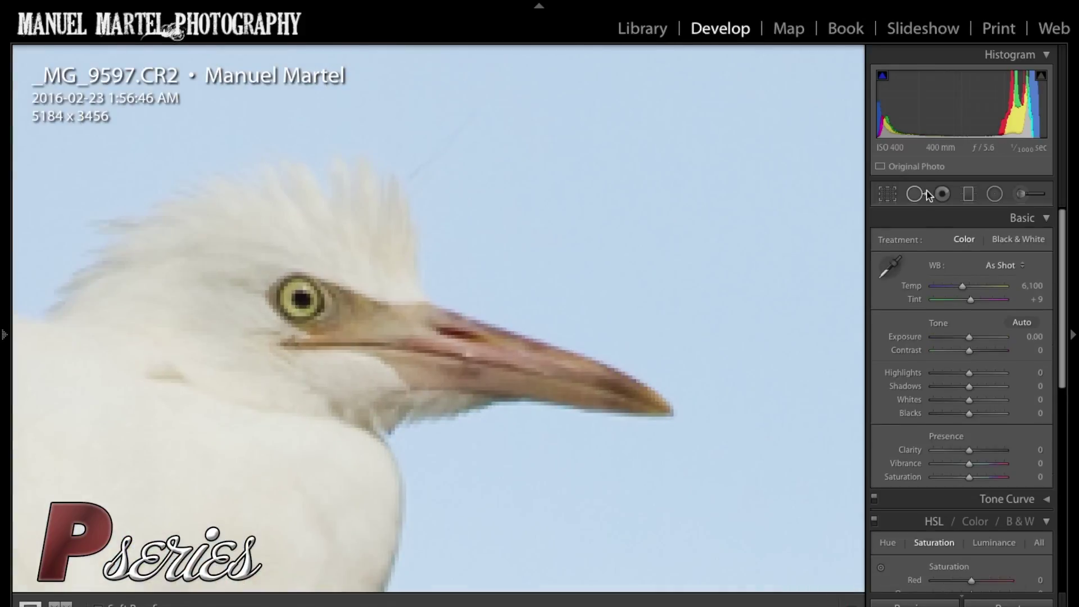
left_click(916, 194)
scroll(476, 199, "down", 3)
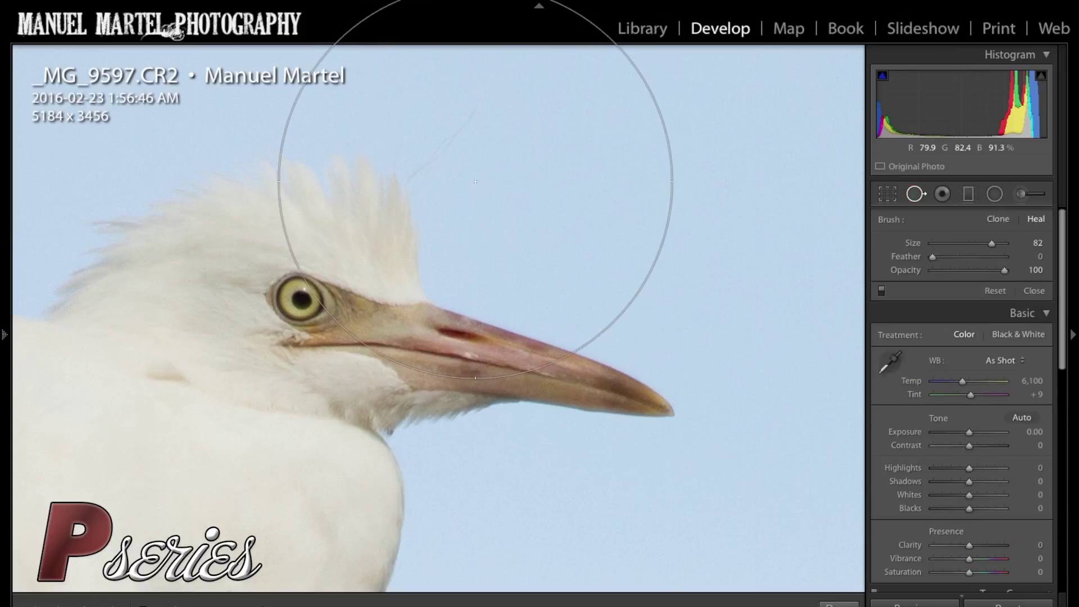
scroll(475, 128, "down", 2)
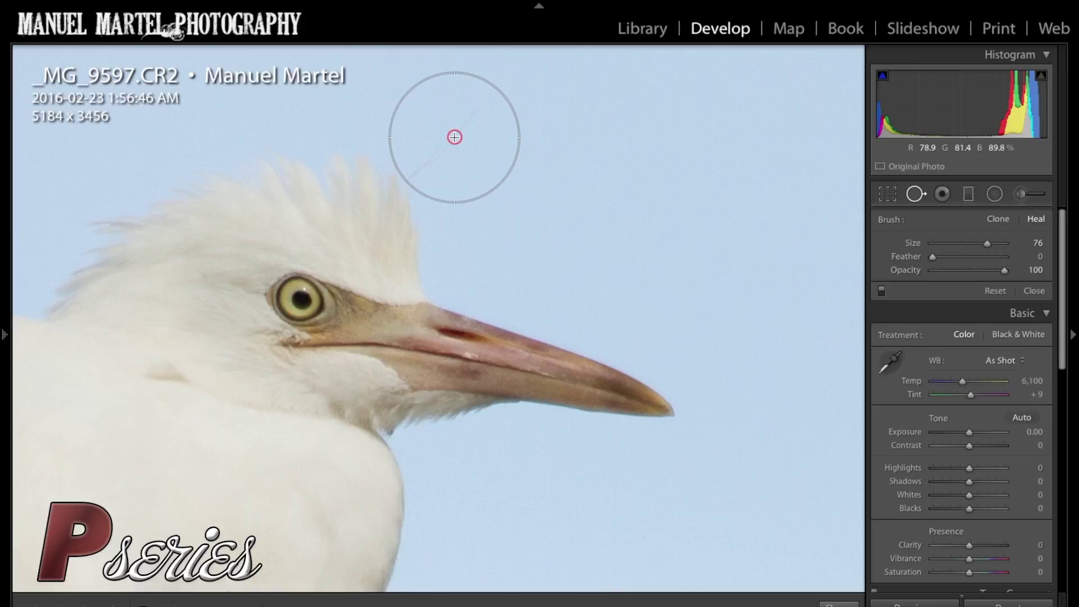
left_click(455, 137)
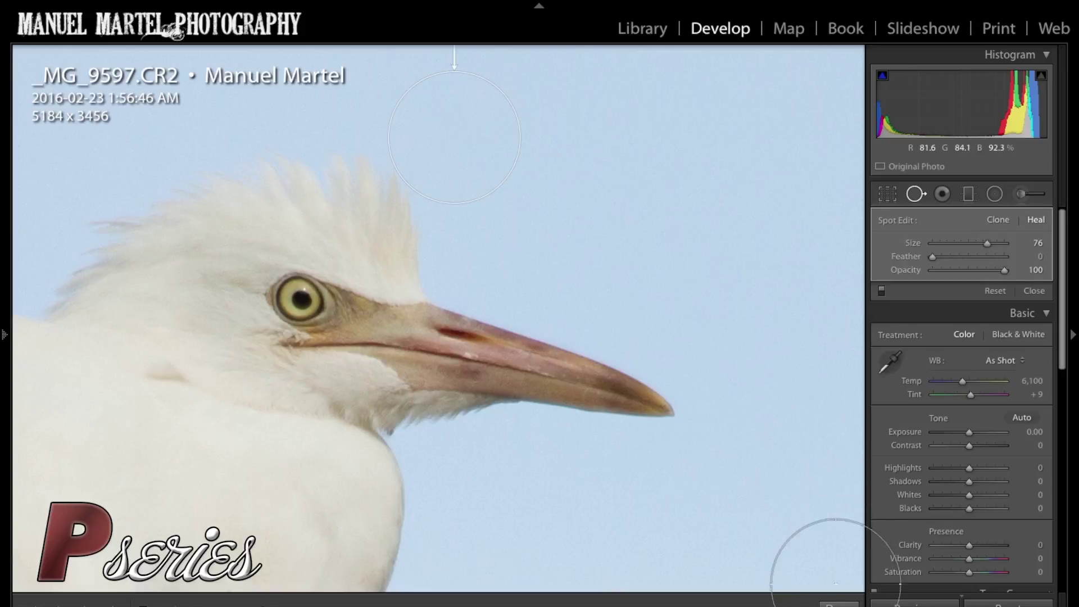
left_click(837, 604)
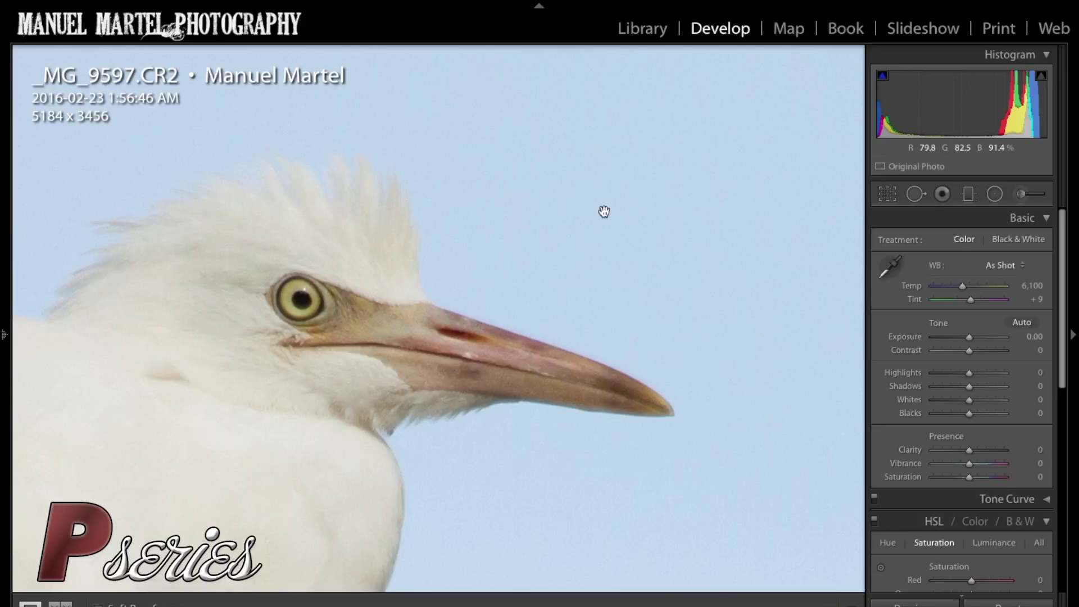
left_click(645, 351)
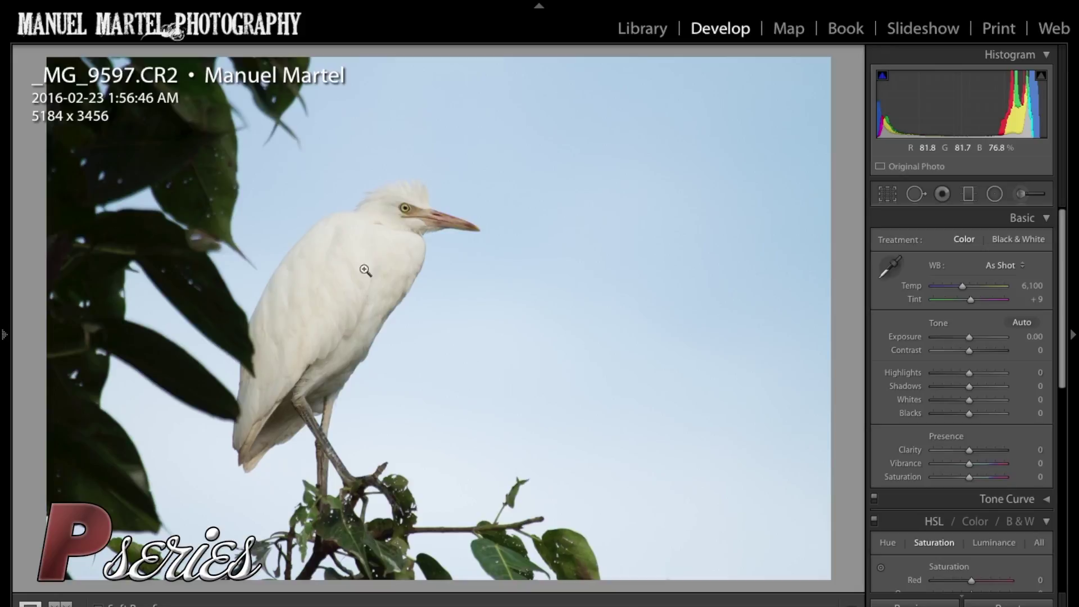
Paint an Adjustment Brush with Sharpness 21 over the egret's eye and legs
left_click(424, 209)
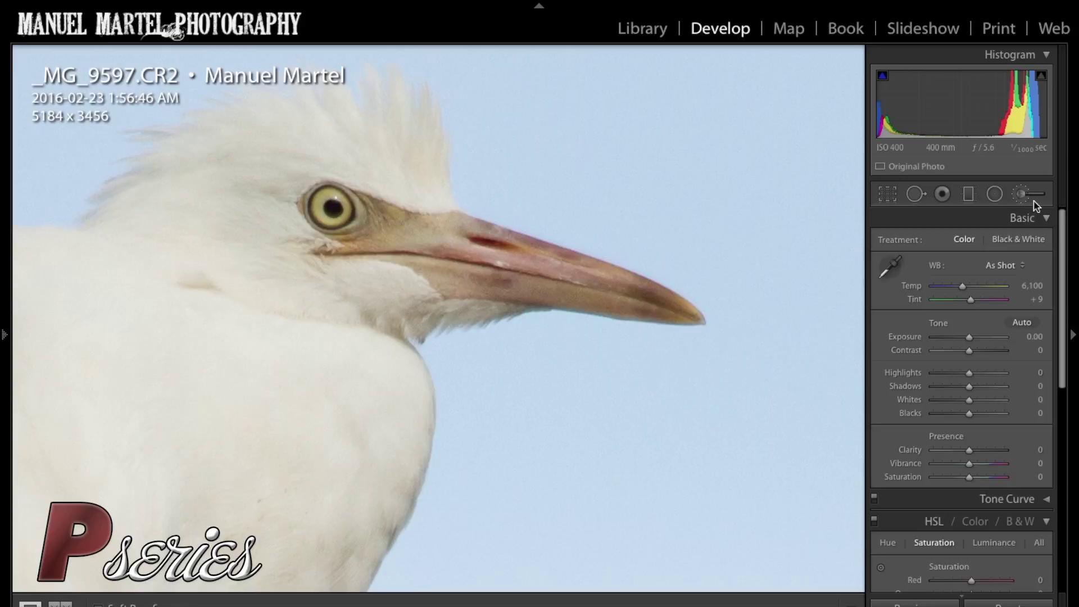
left_click(1020, 194)
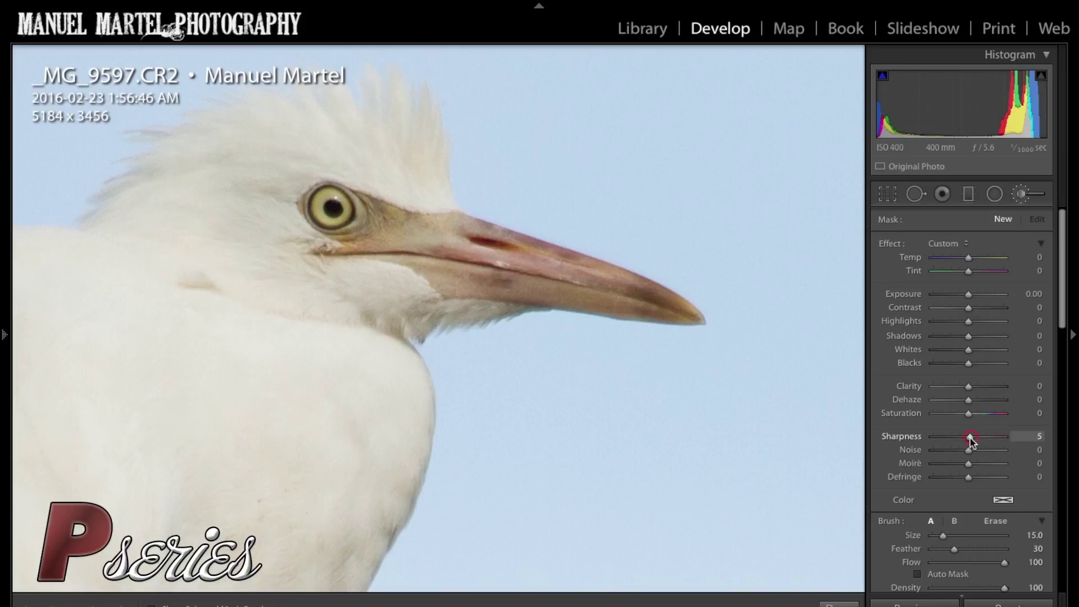
left_click_drag(971, 438, 977, 439)
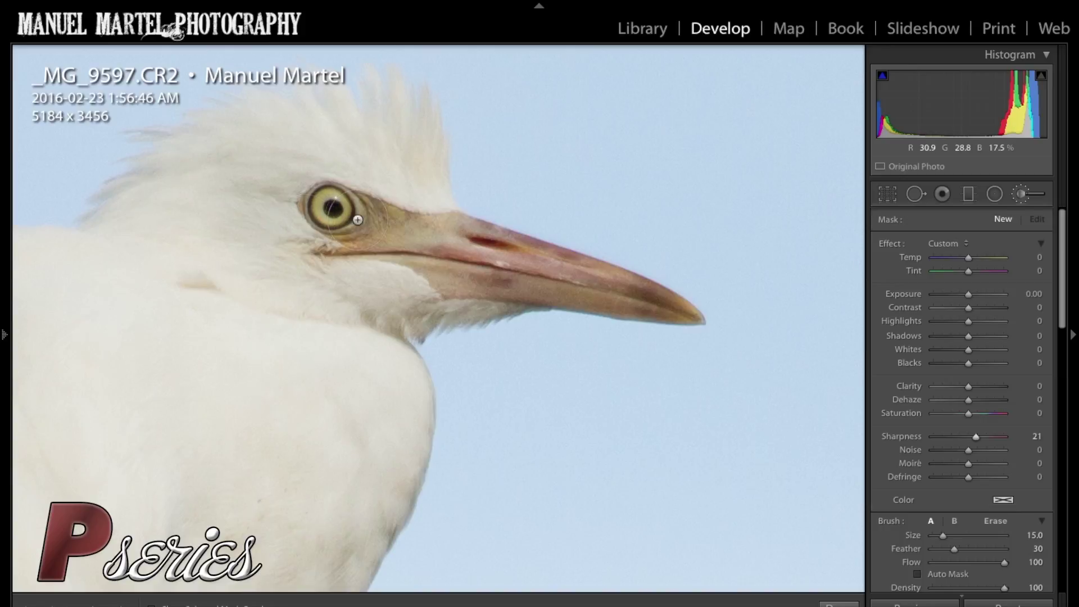
left_click(334, 208)
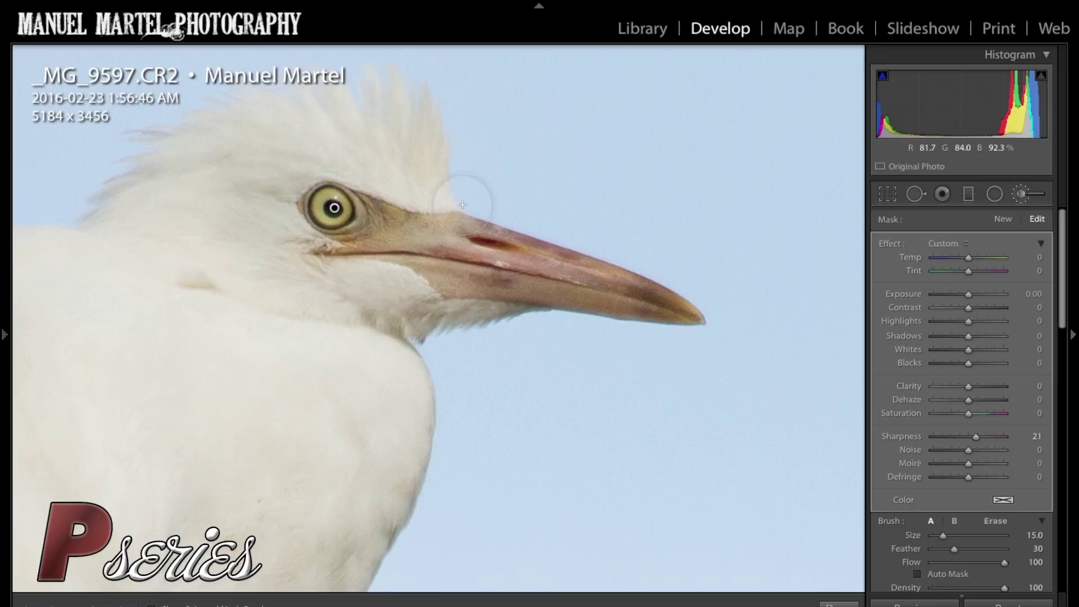
left_click(459, 430)
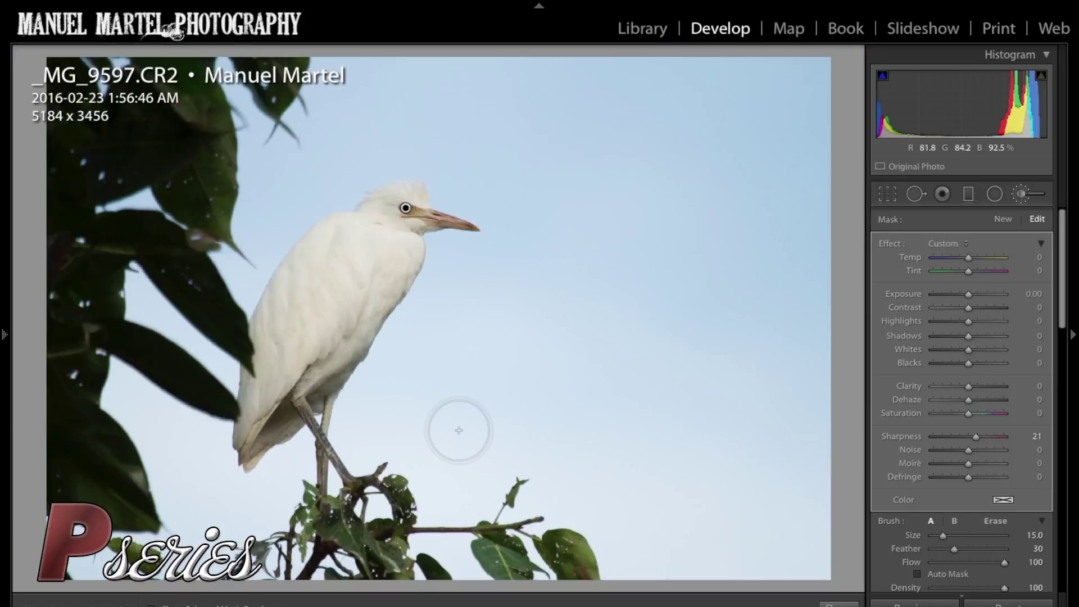
left_click(324, 448)
left_click(325, 448)
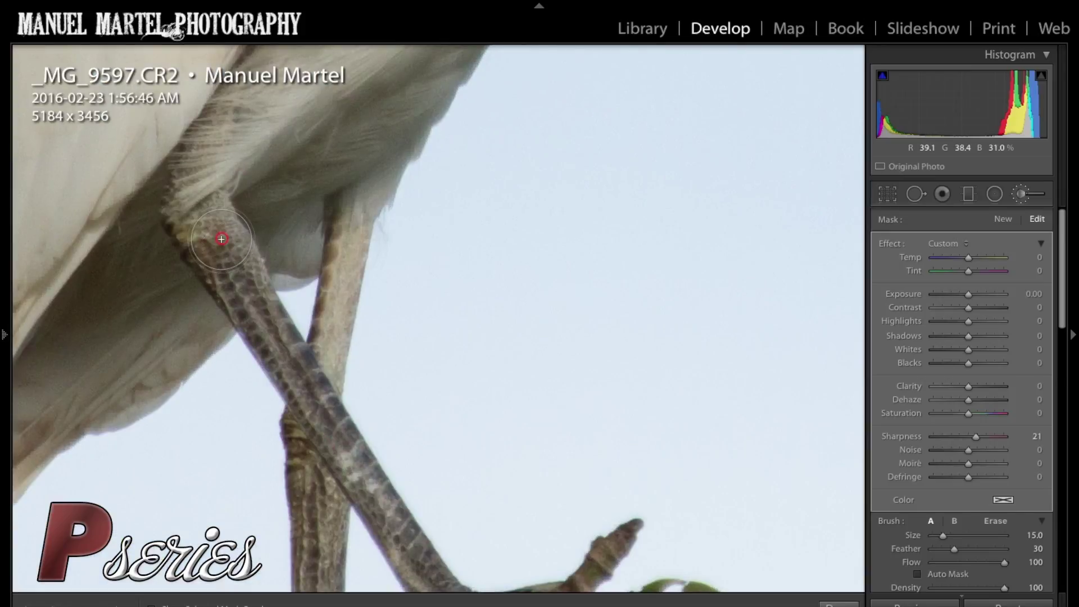
left_click_drag(422, 450, 344, 236)
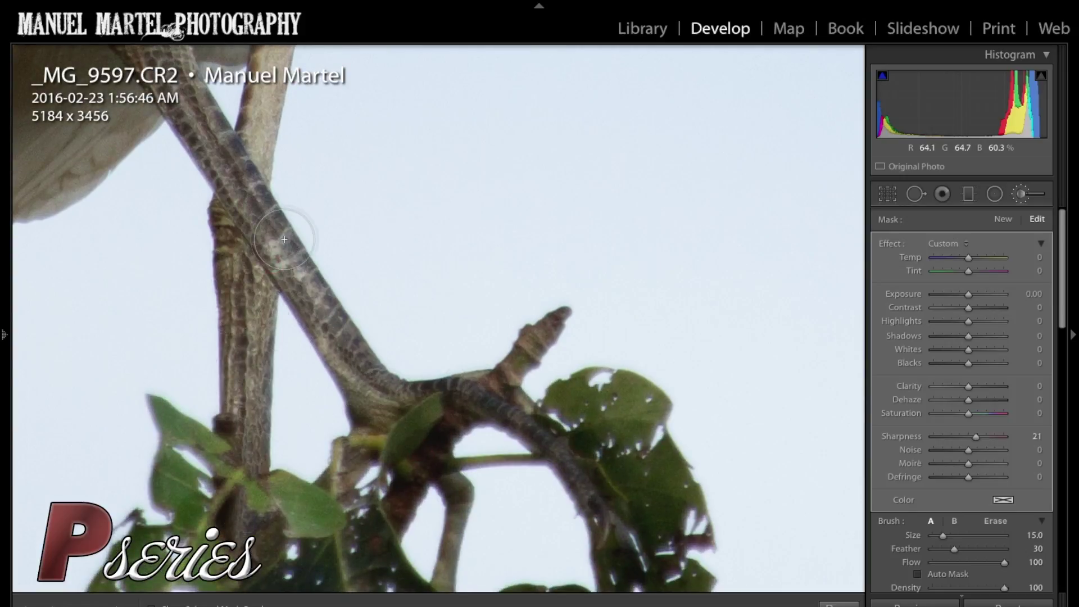
key("z")
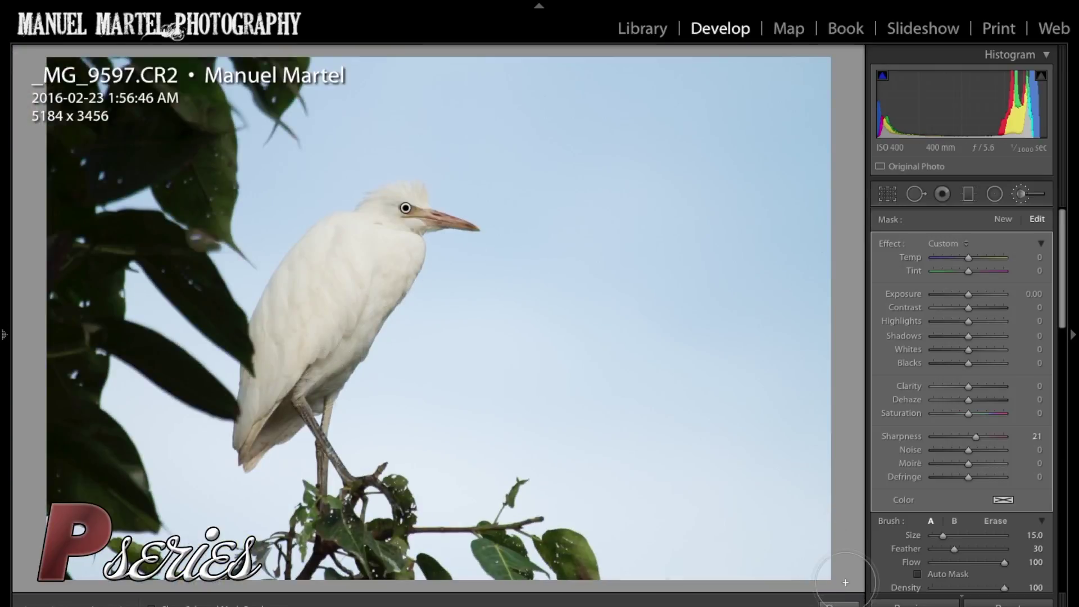
Brush a new Clarity 25 adjustment down the egret's body, with Sharpness reset to 0
left_click(839, 603)
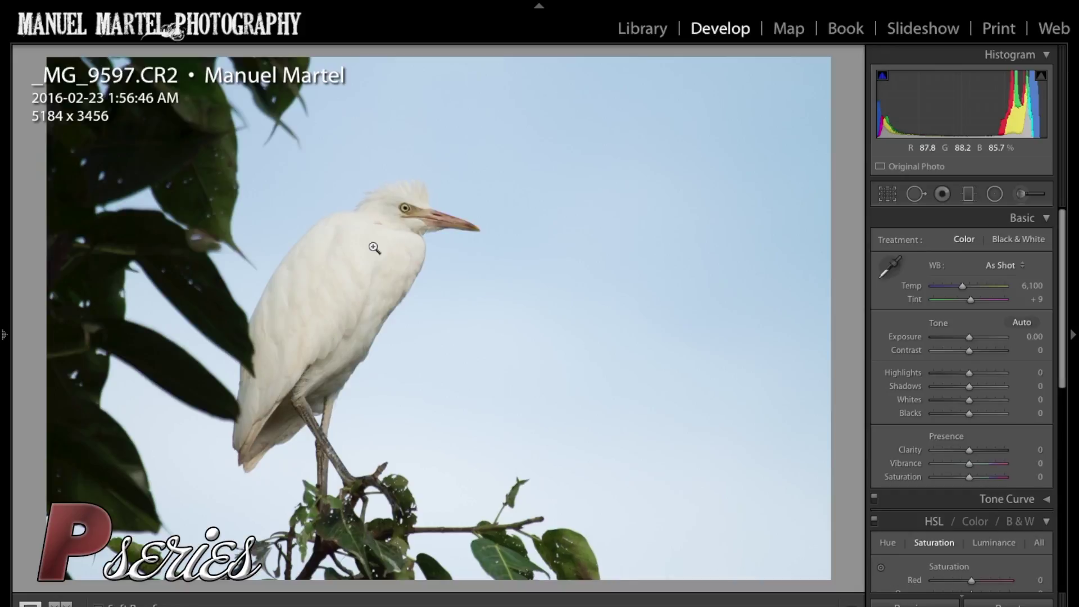
left_click(1019, 196)
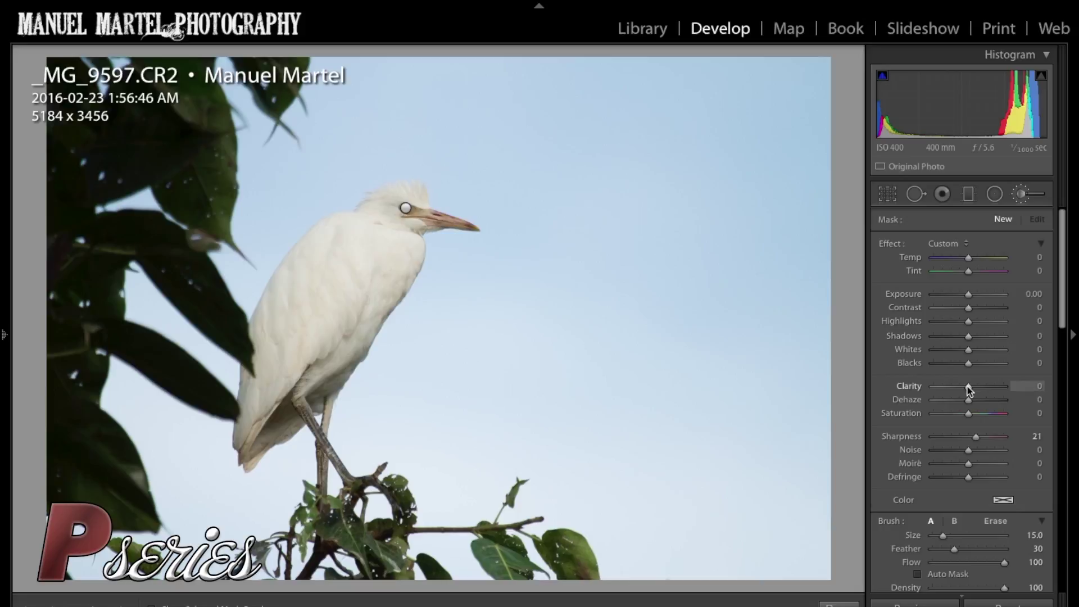
double_click(913, 436)
left_click(323, 328)
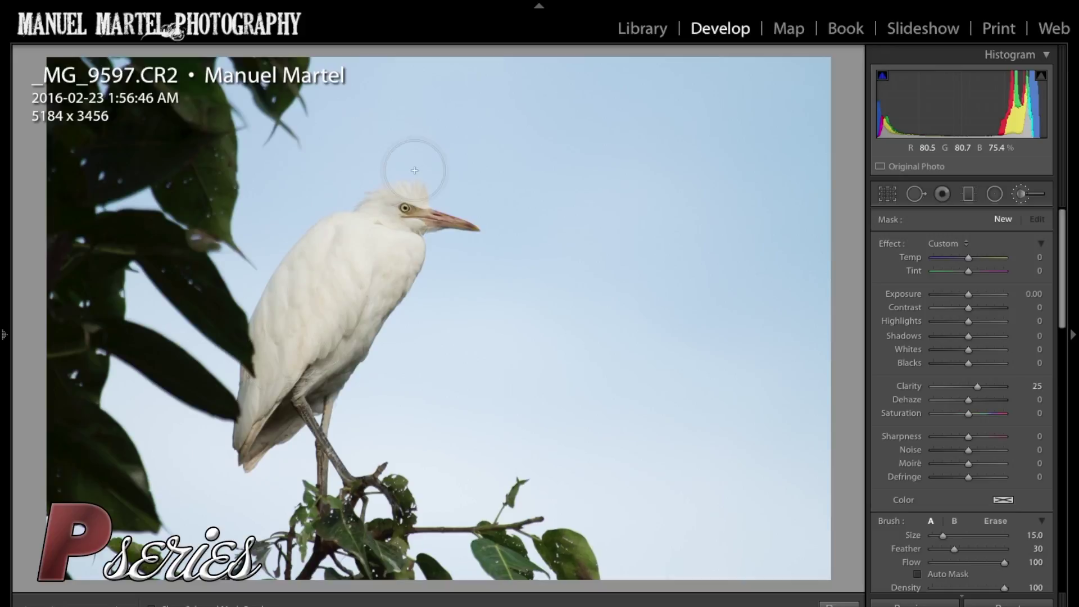
mouse_move(415, 254)
left_mouse_down()
mouse_move(349, 335)
mouse_move(307, 331)
left_mouse_up()
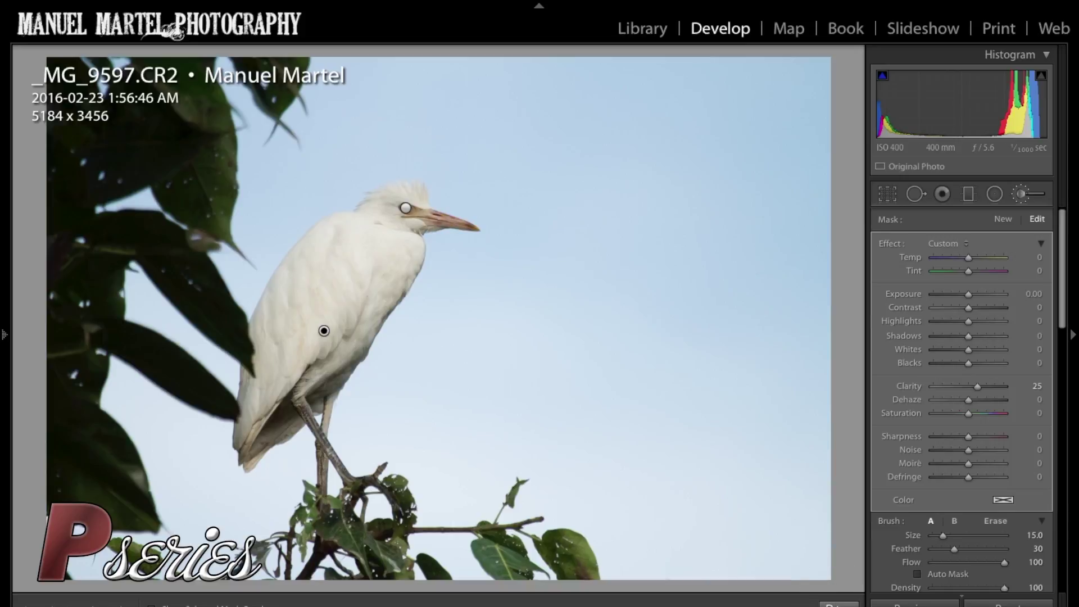
left_click(839, 605)
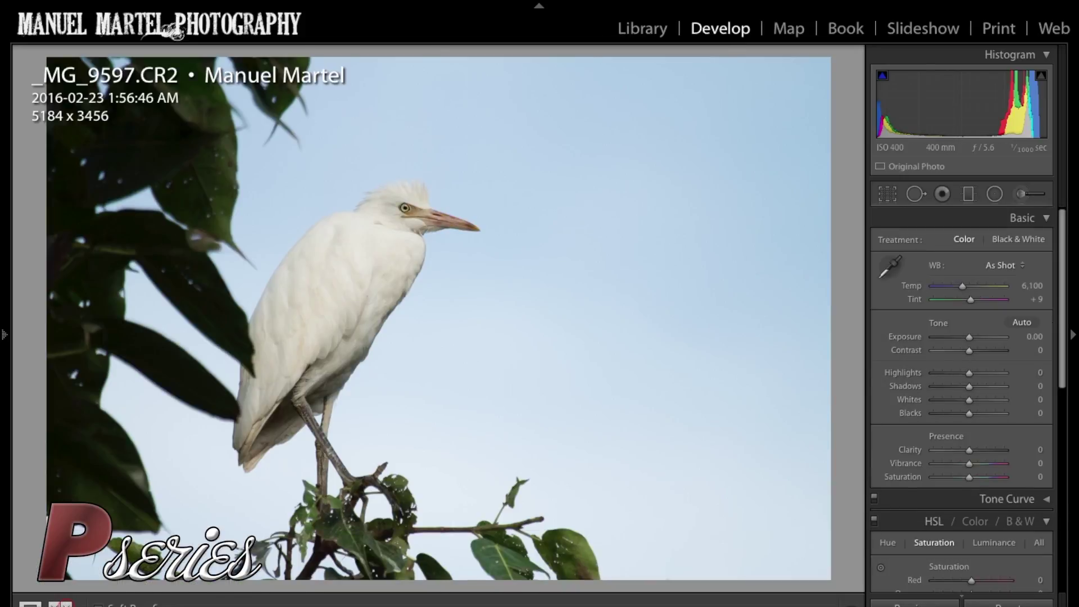
key("y")
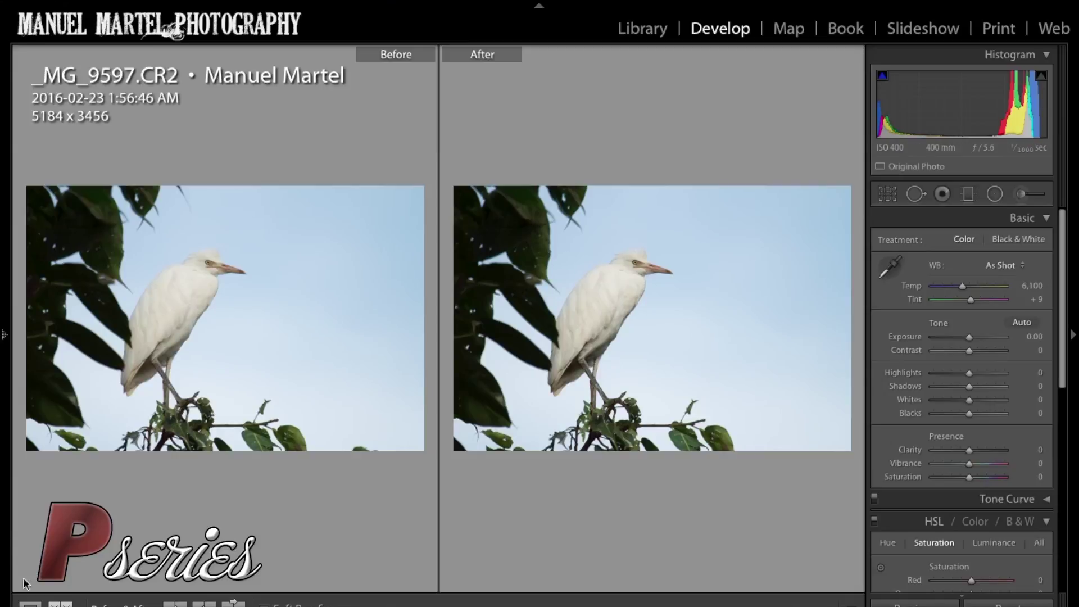
key("y")
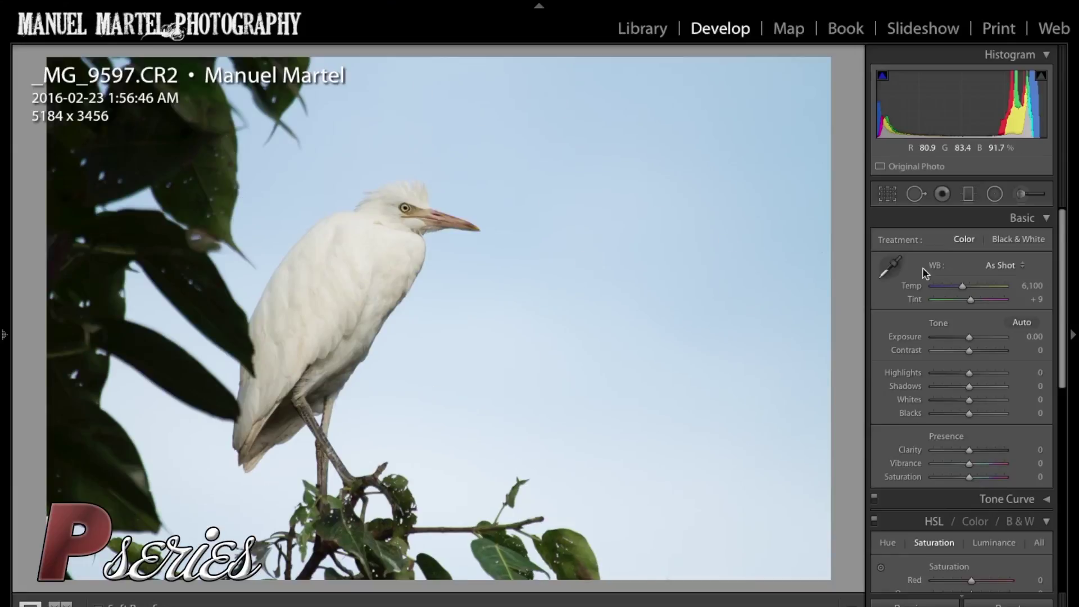
scroll(945, 337, "down", 5)
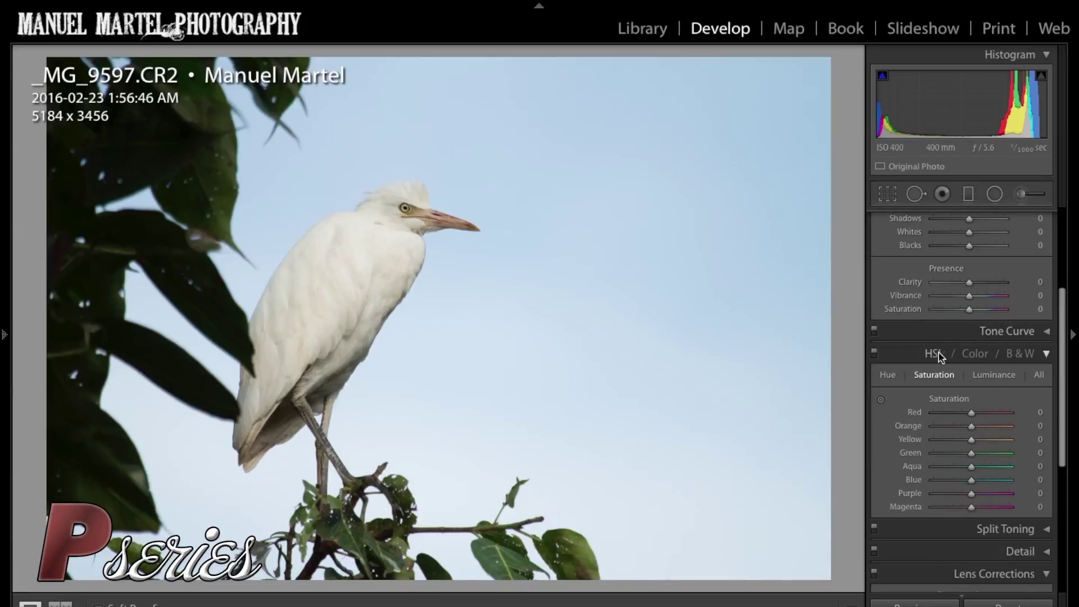
Set HSL Blue Luminance to -33 and Blue Saturation to +27, checking Before/After
left_click(993, 375)
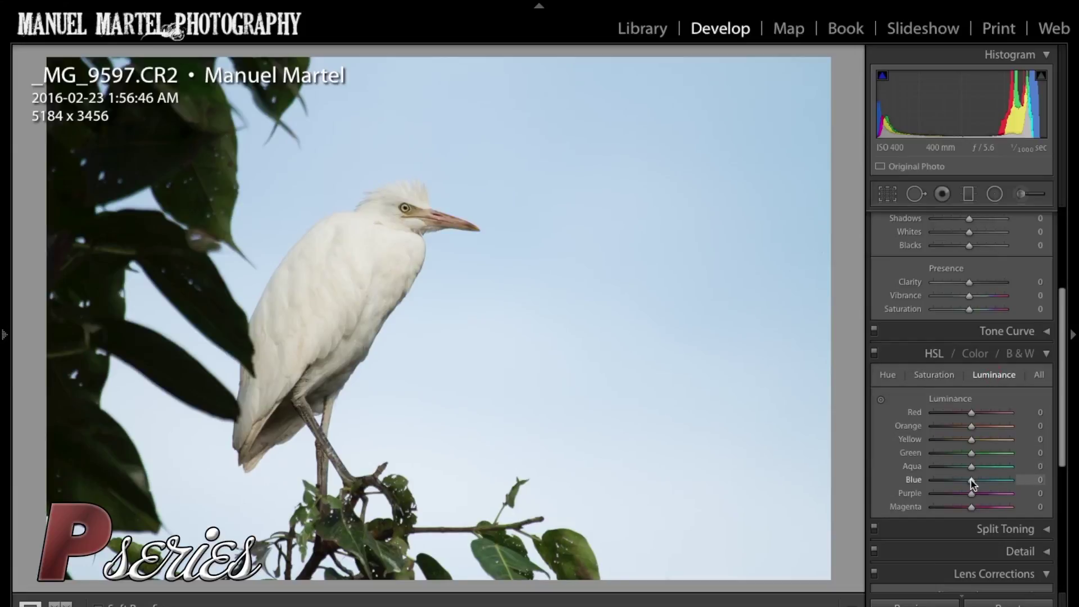
mouse_move(973, 484)
left_mouse_down()
mouse_move(923, 487)
mouse_move(959, 487)
left_mouse_up()
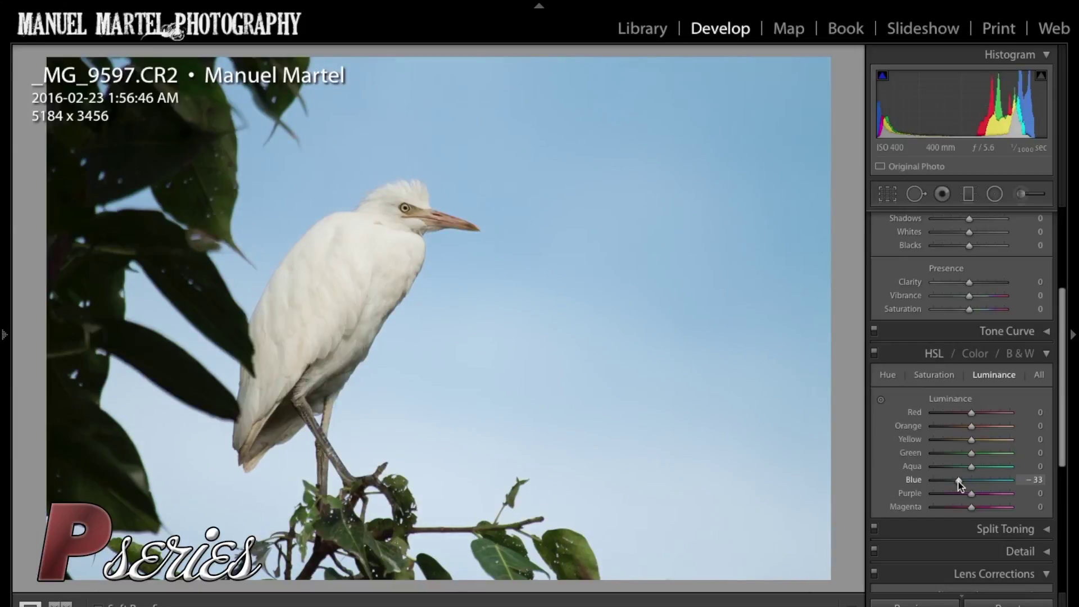
left_click(935, 376)
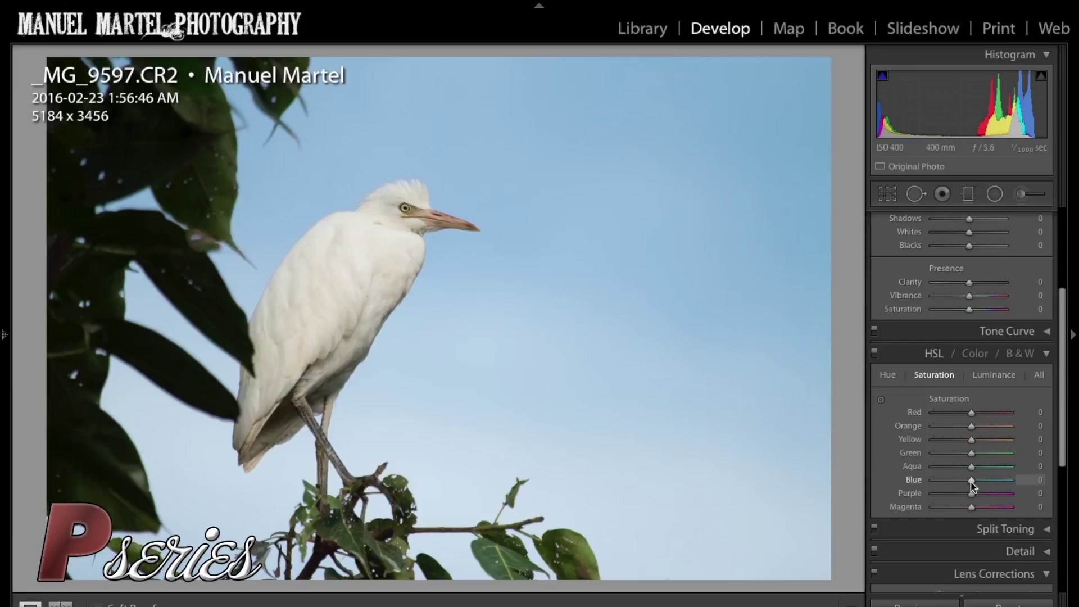
left_click_drag(972, 481, 983, 482)
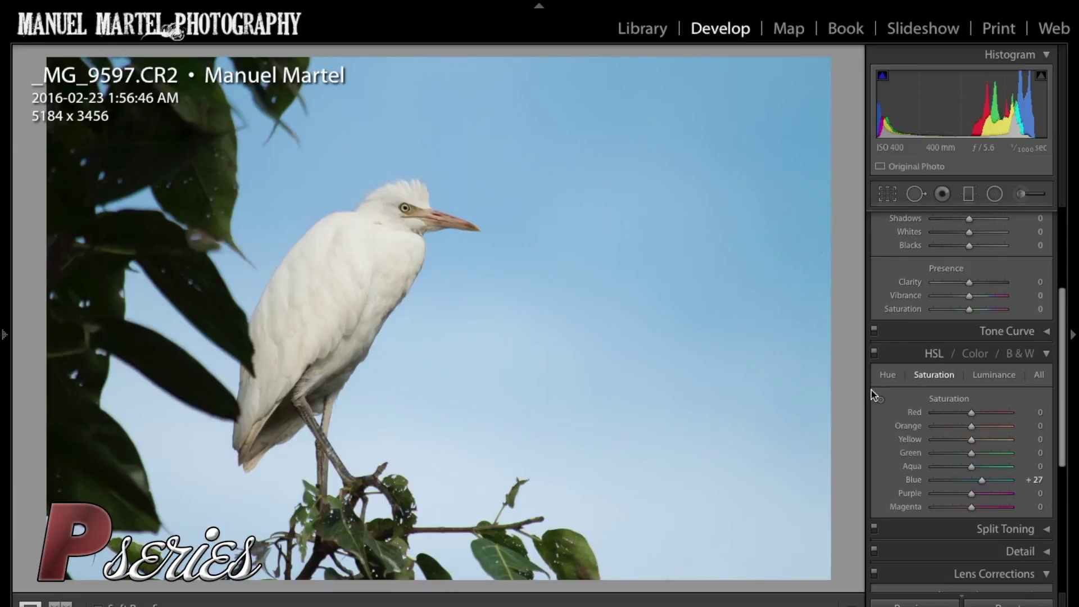
left_click(62, 604)
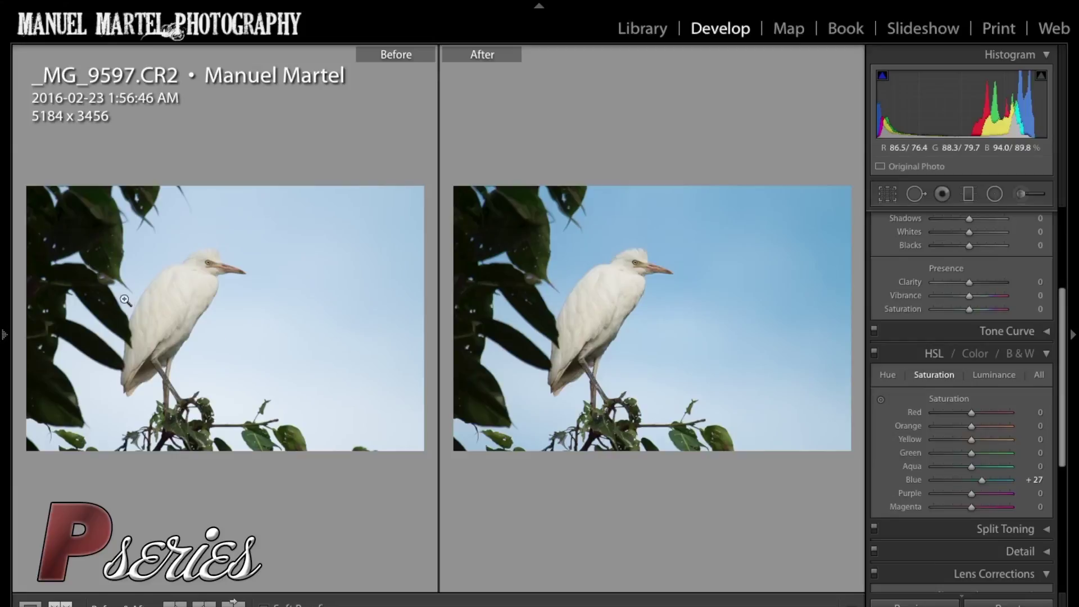
left_click(25, 605)
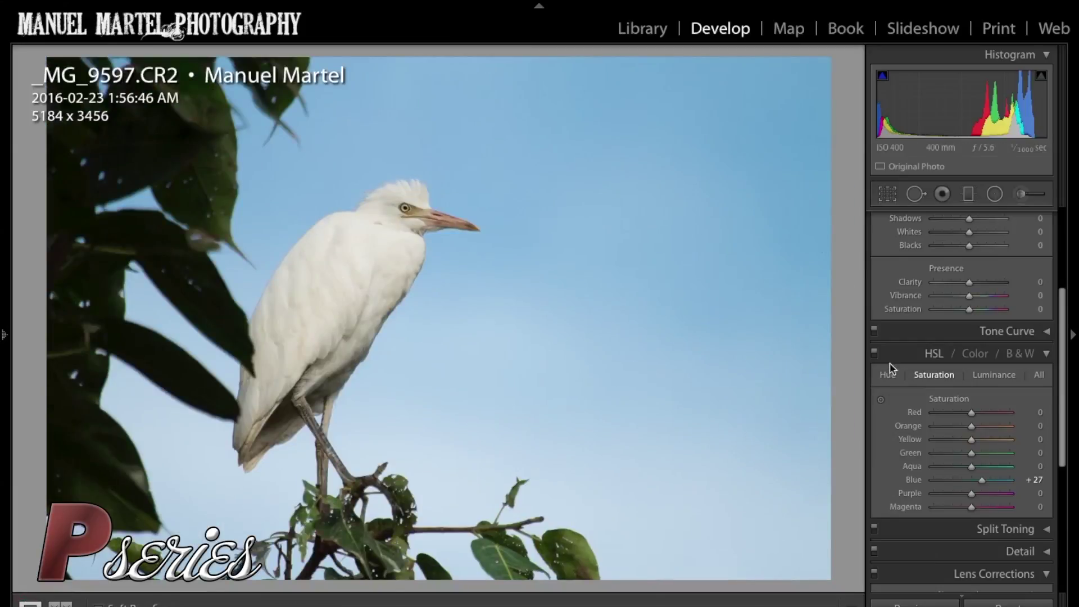
Enable Remove Chromatic Aberration in the Lens Corrections Color settings (Ctrl+6)
key("ctrl+6")
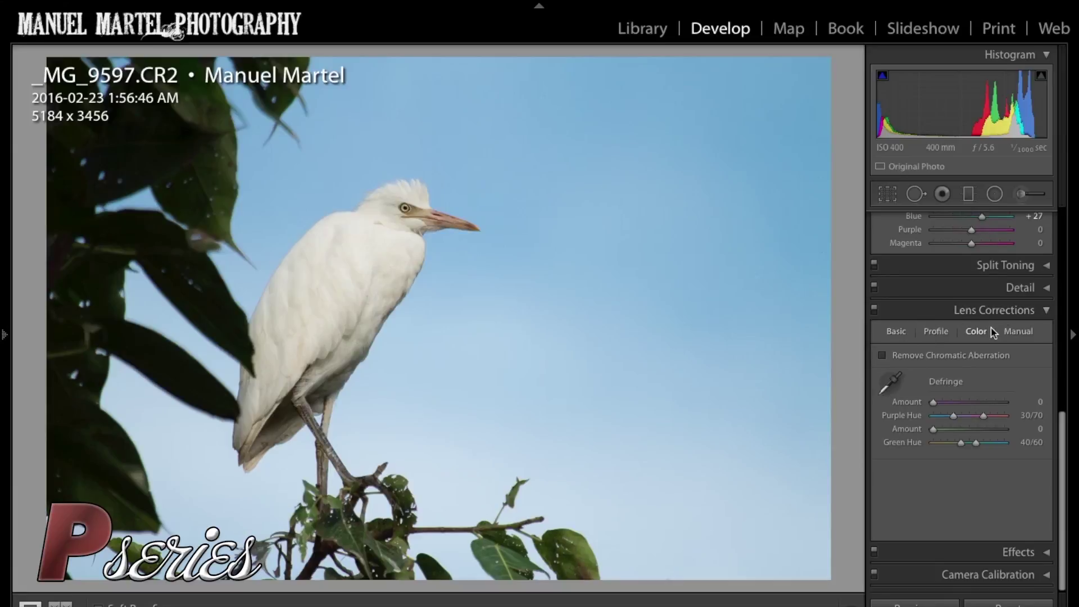
left_click(882, 355)
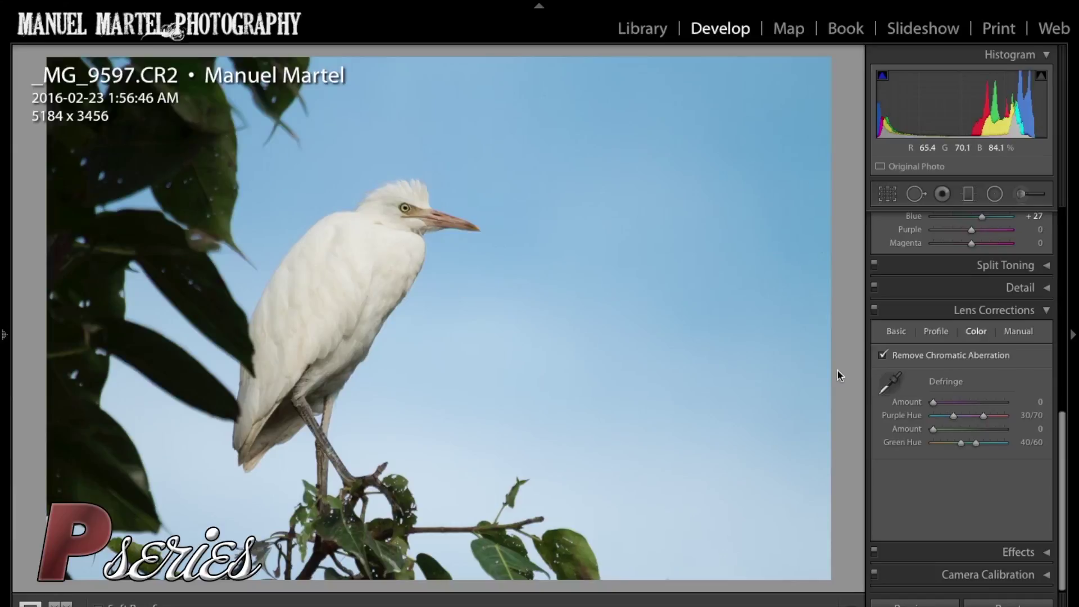
scroll(983, 402, "up", 10)
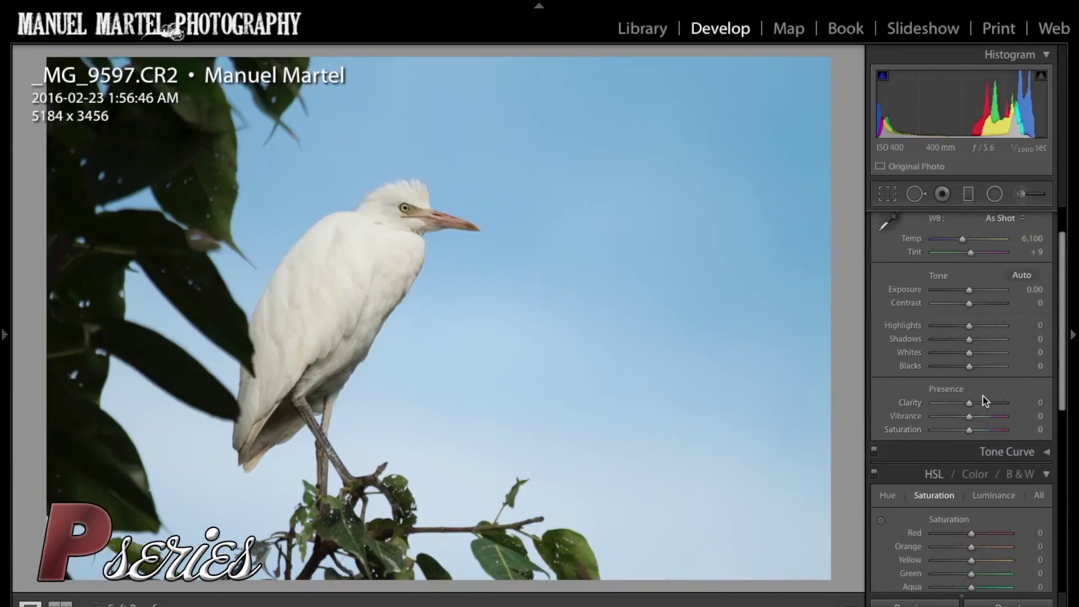
Crop in from the bottom-right corner at the original aspect ratio, placing the egret on the thirds grid
scroll(985, 402, "up", 2)
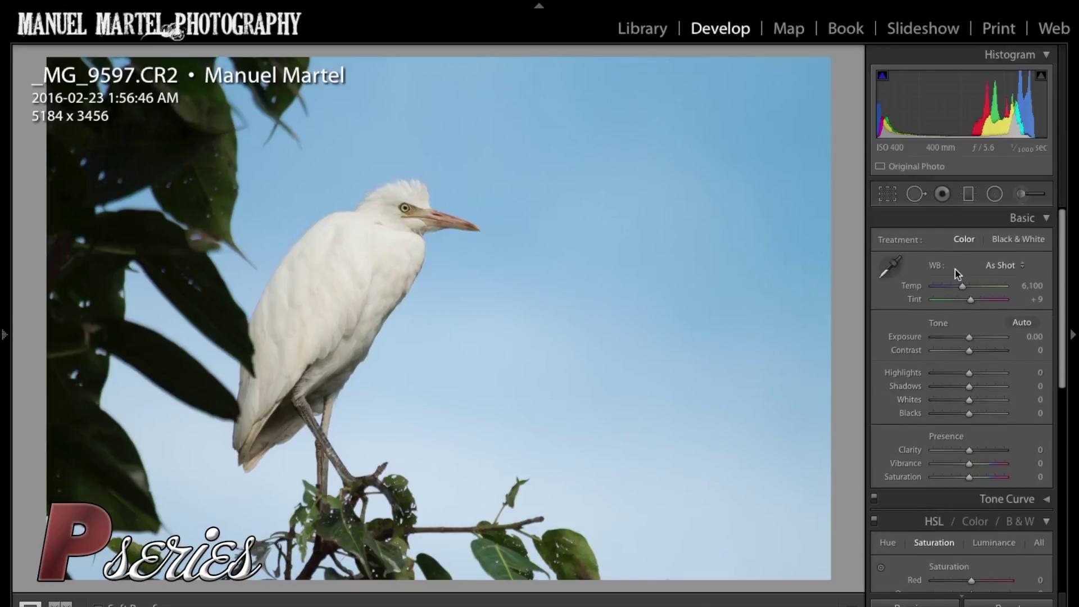
left_click(888, 199)
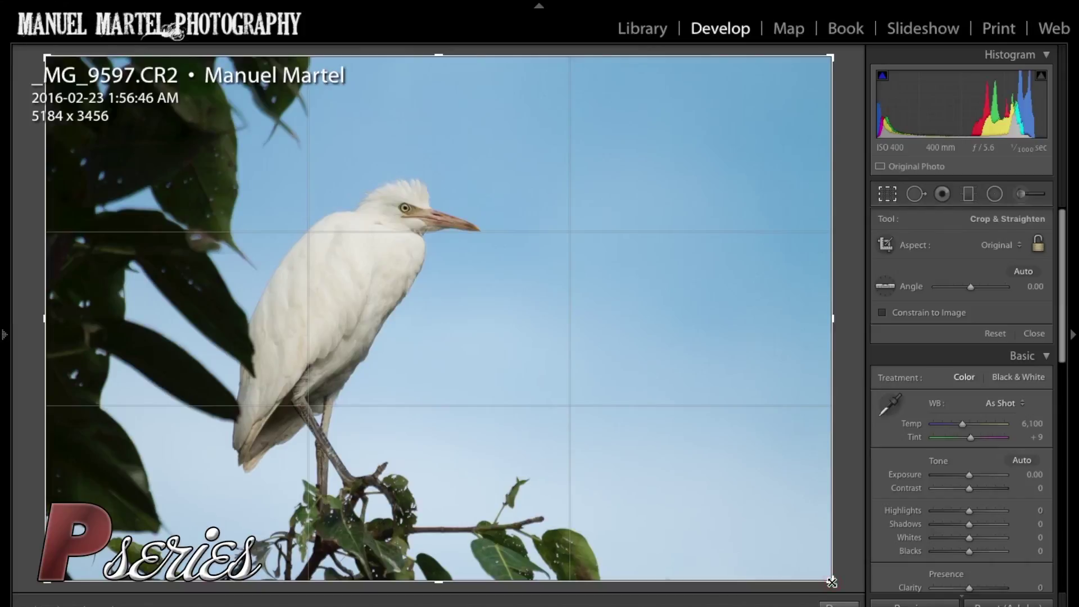
left_click_drag(832, 583, 764, 539)
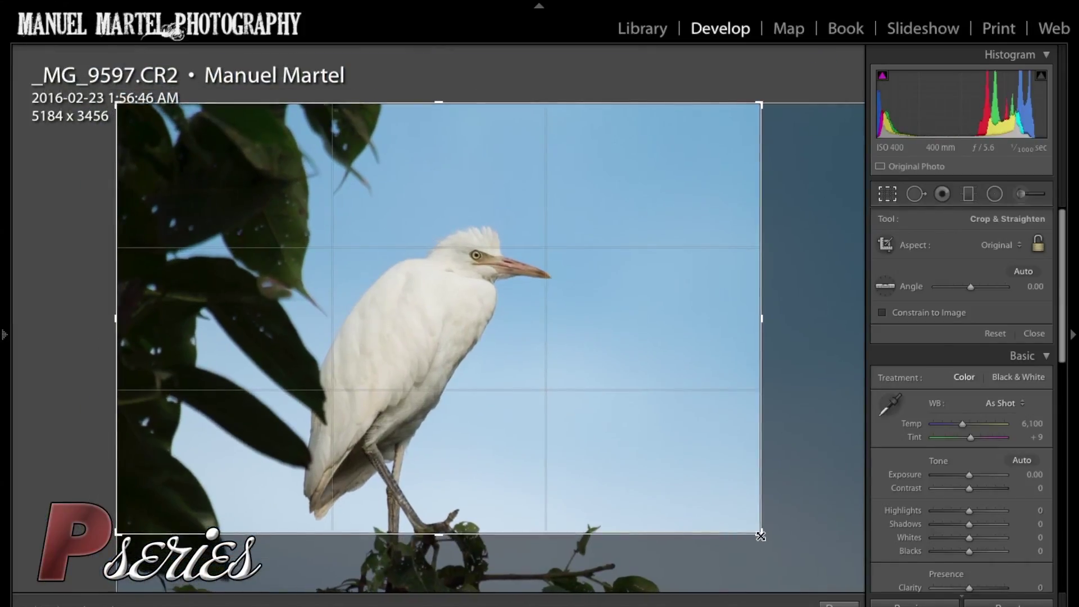
left_click_drag(653, 431, 512, 368)
left_click(840, 603)
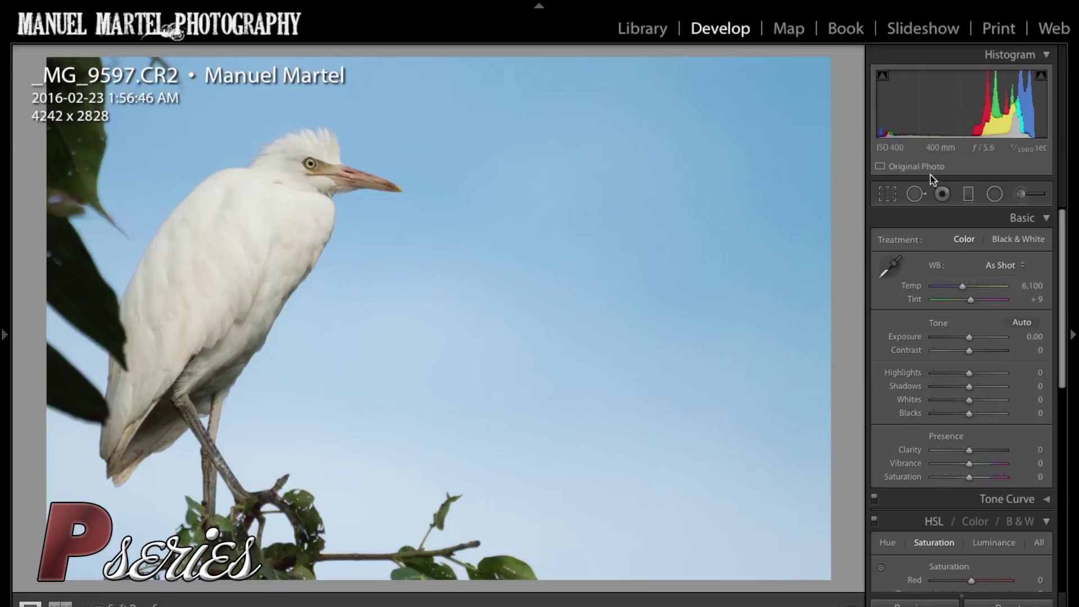
Refine the crop to 4242 x 2828 by shifting the egret rightward in the frame
left_click(887, 194)
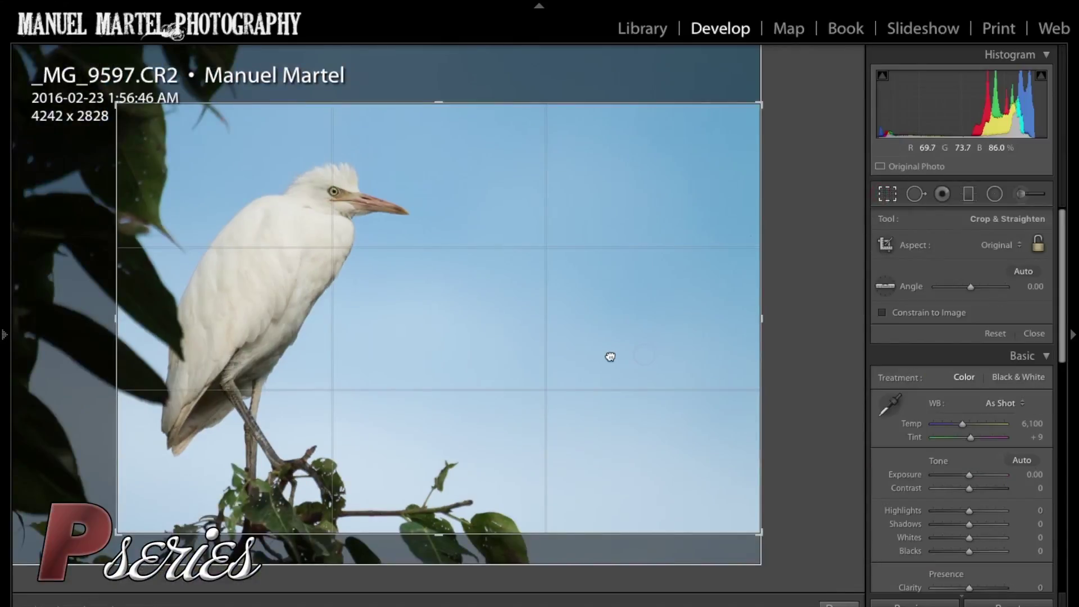
left_click_drag(610, 357, 680, 356)
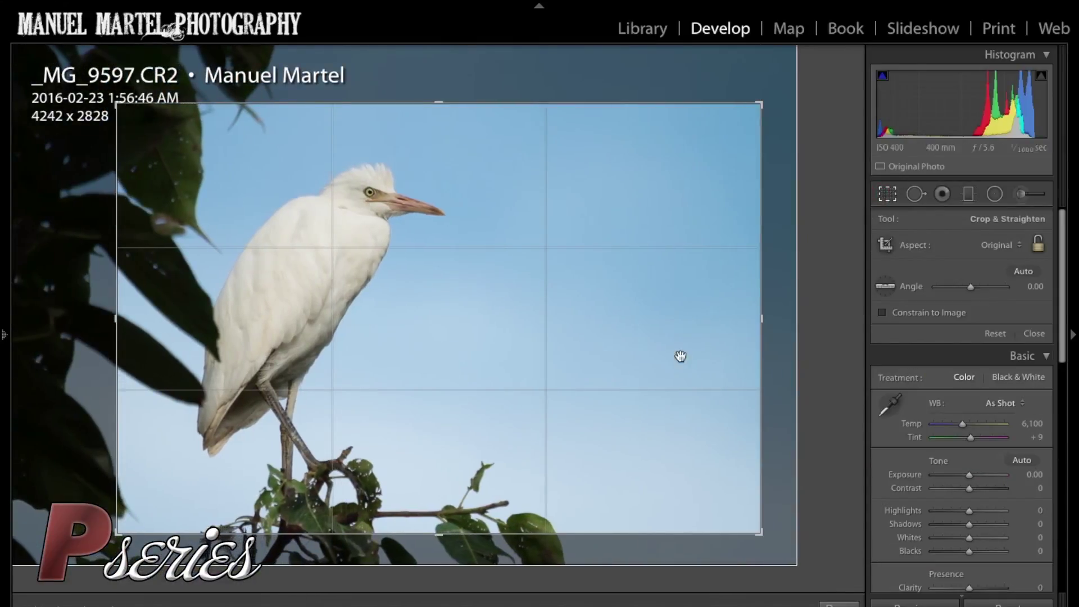
left_click(842, 604)
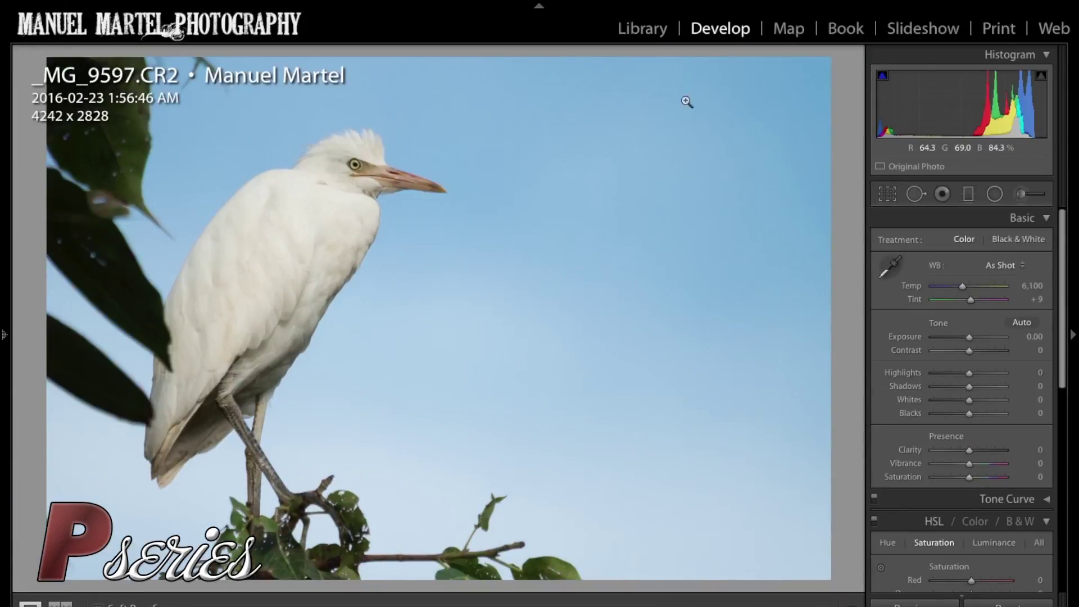
Set Post-Crop Vignetting Amount to -16 in Effects and compare Before/After with Y
scroll(975, 409, "down", 10)
scroll(975, 409, "up", 2)
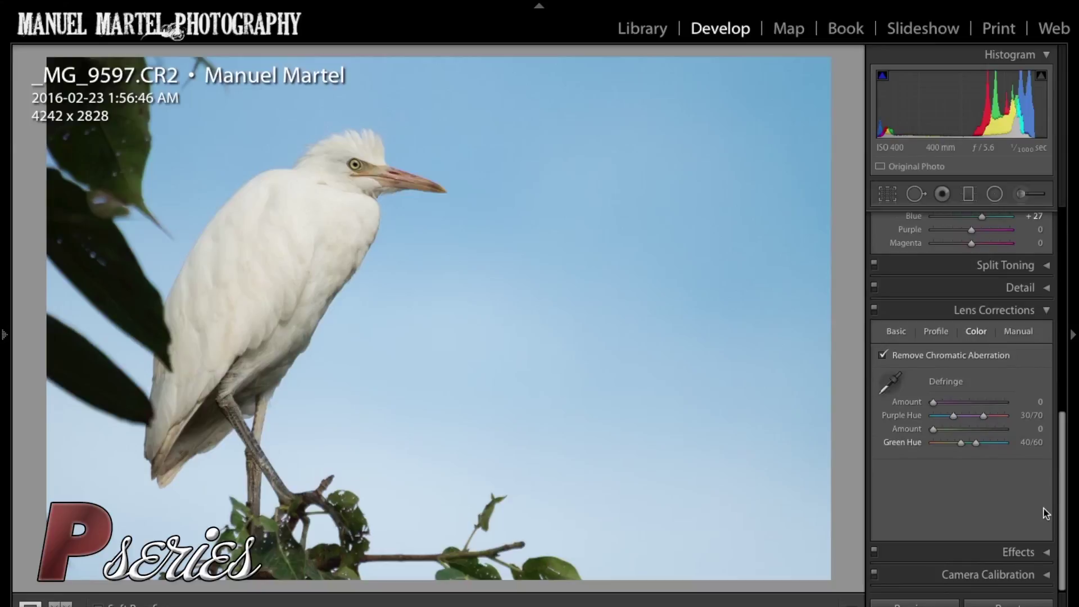
left_click(1039, 554)
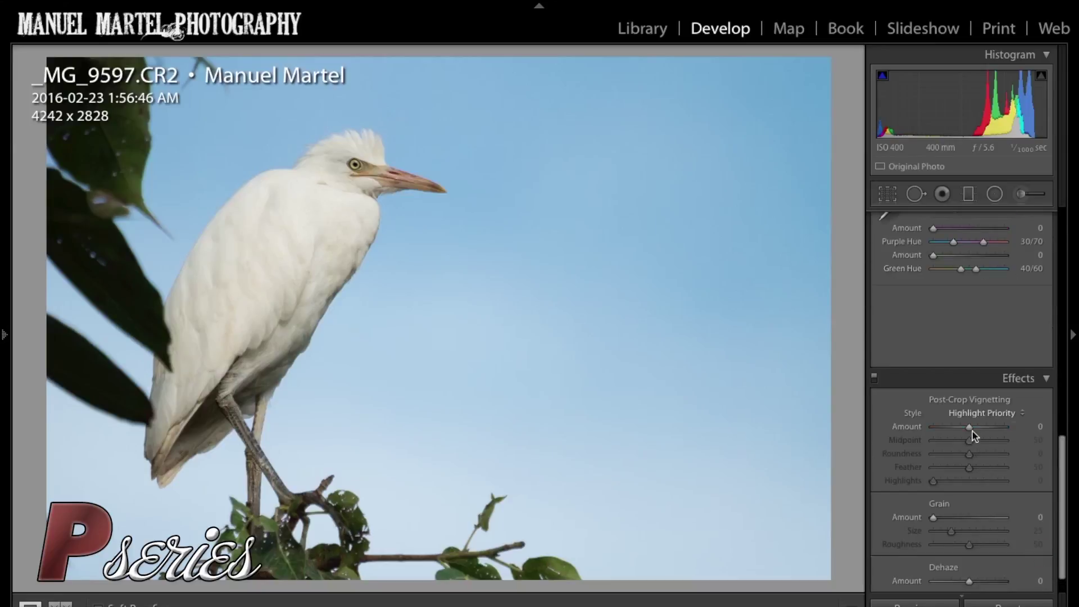
left_click_drag(970, 429, 965, 430)
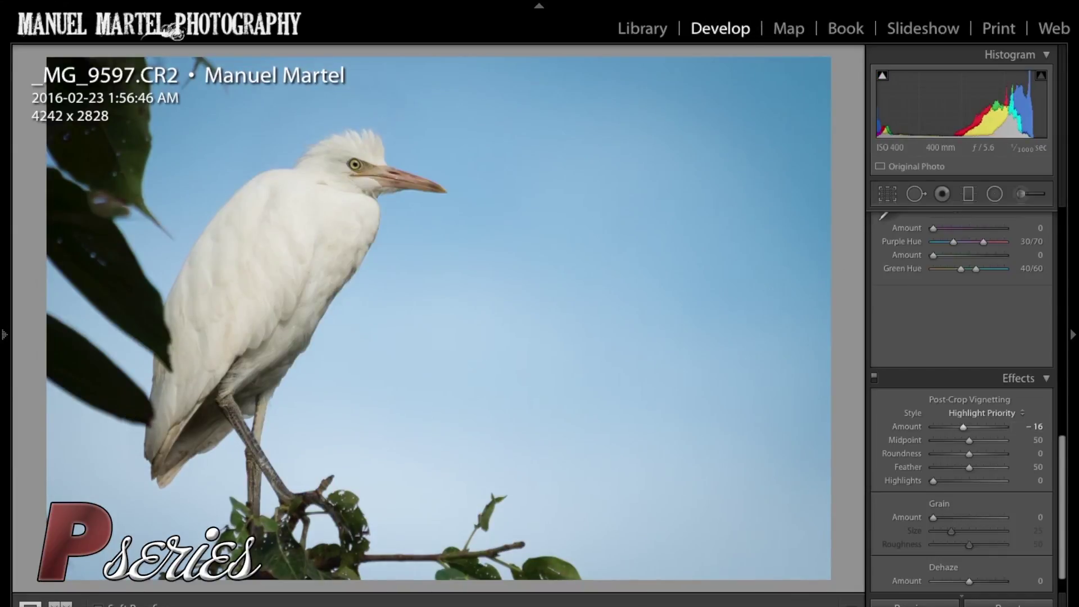
key("y")
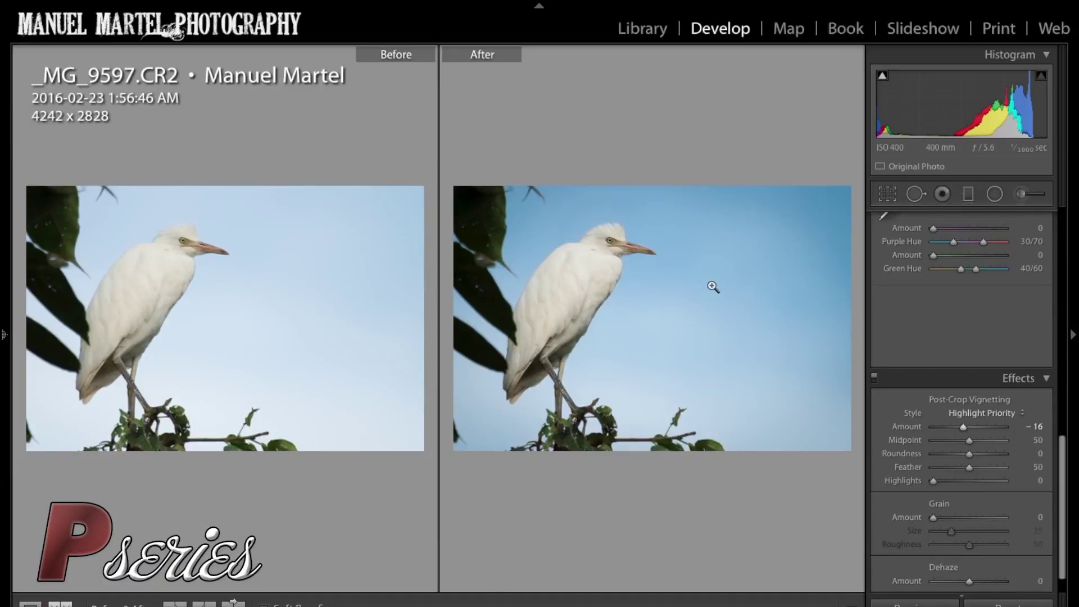
key("y")
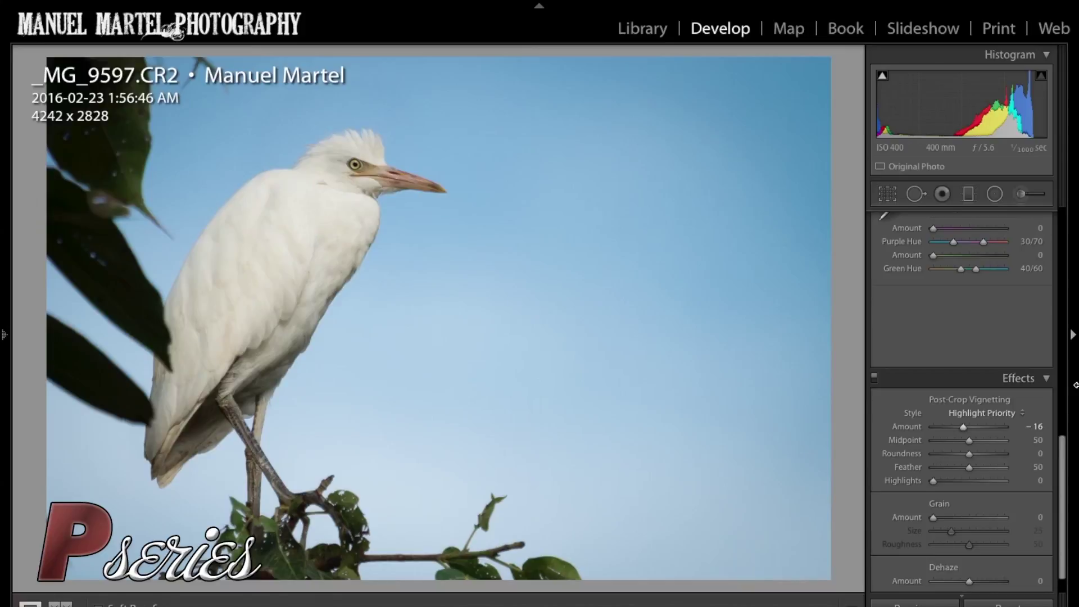
scroll(948, 415, "up", 15)
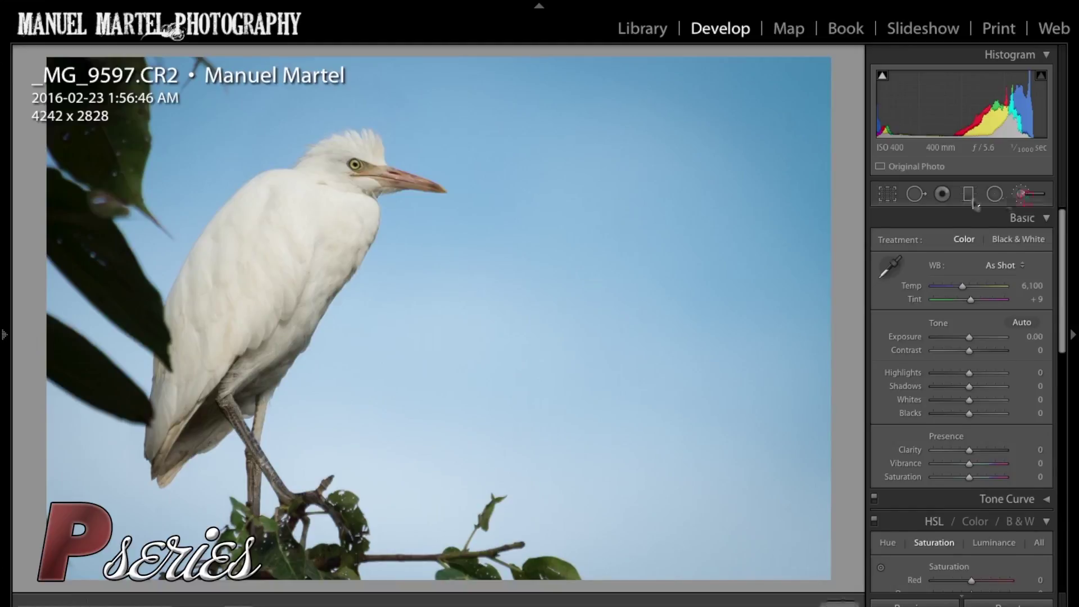
left_click(1021, 194)
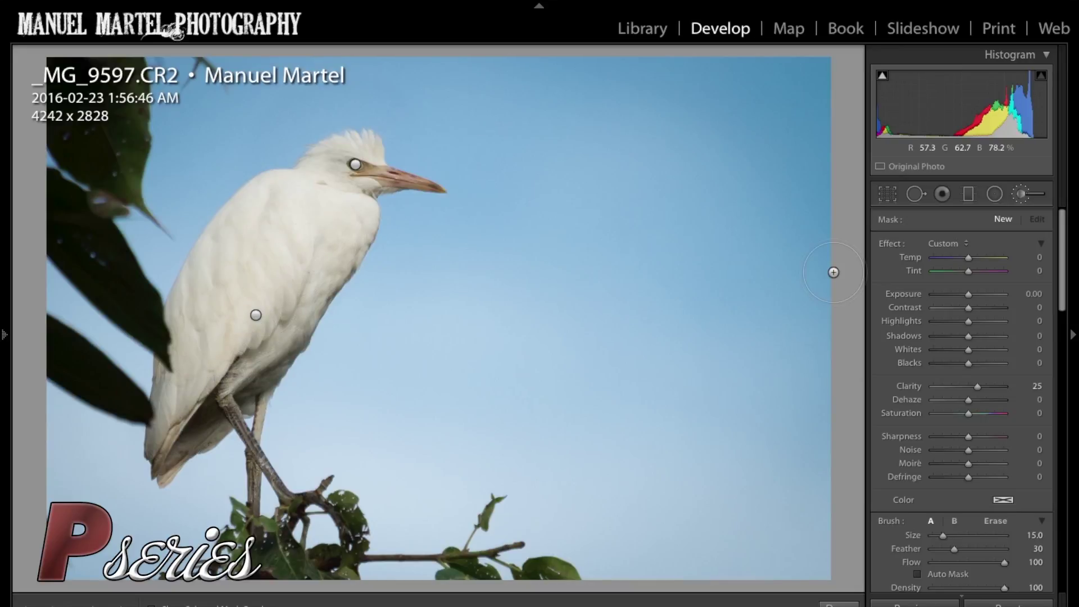
scroll(988, 268, "down", 5)
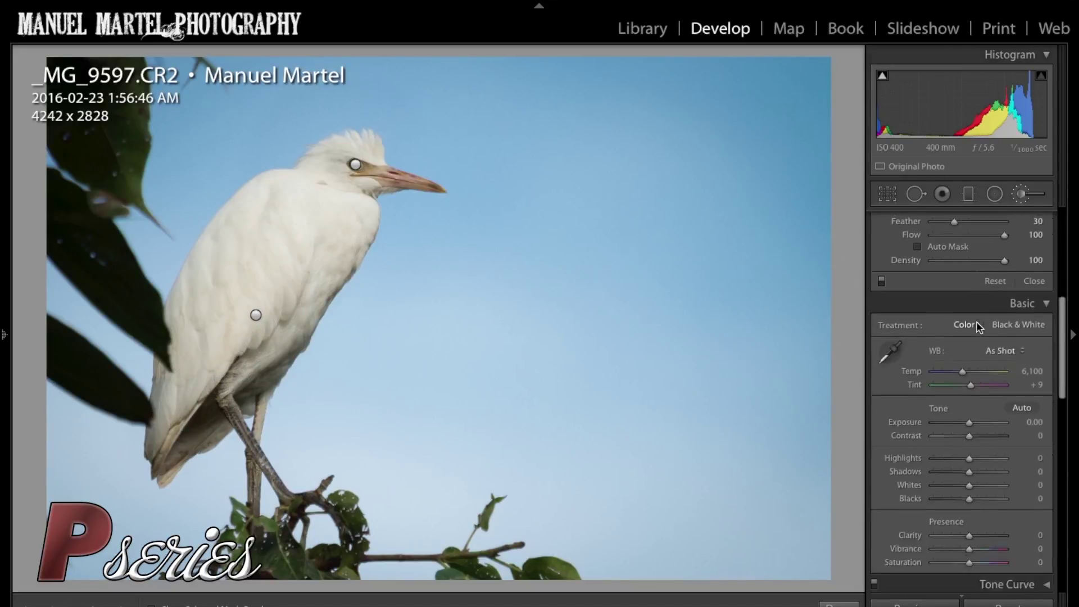
scroll(977, 323, "down", 10)
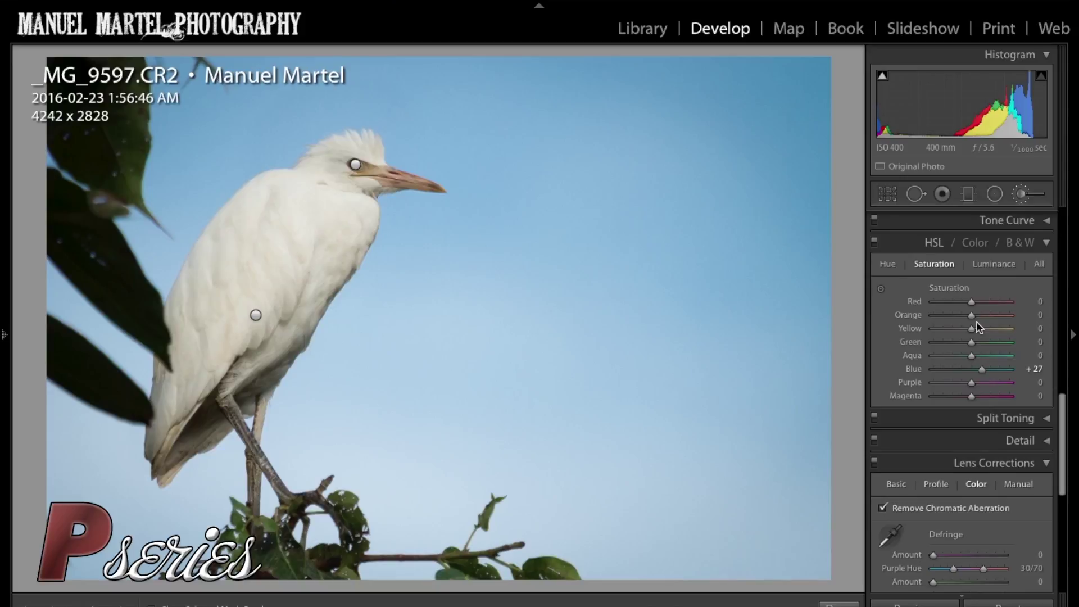
left_click(1000, 264)
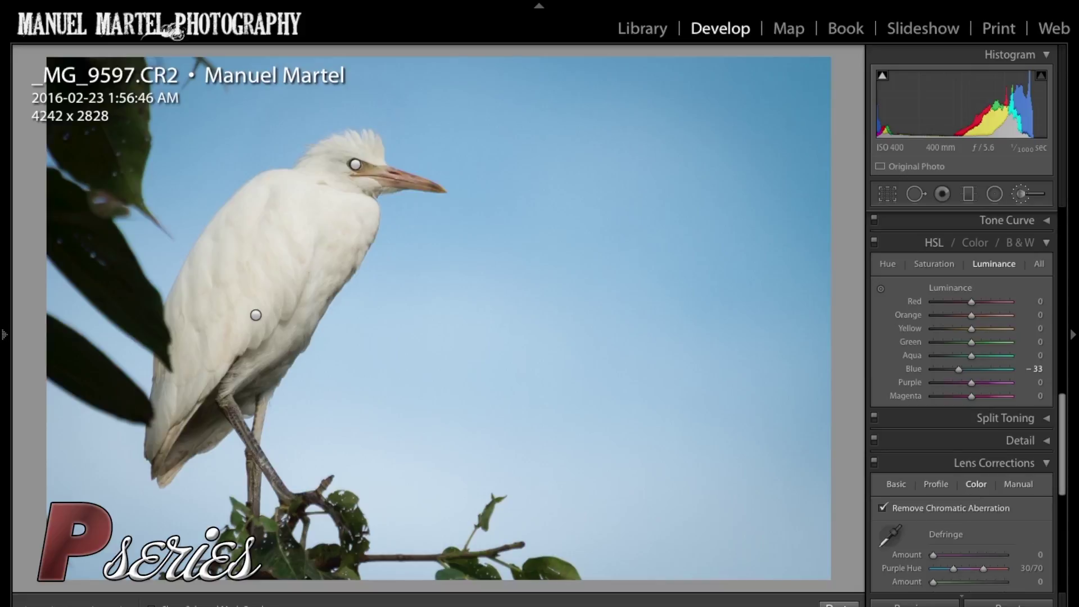
scroll(961, 393, "down", 5)
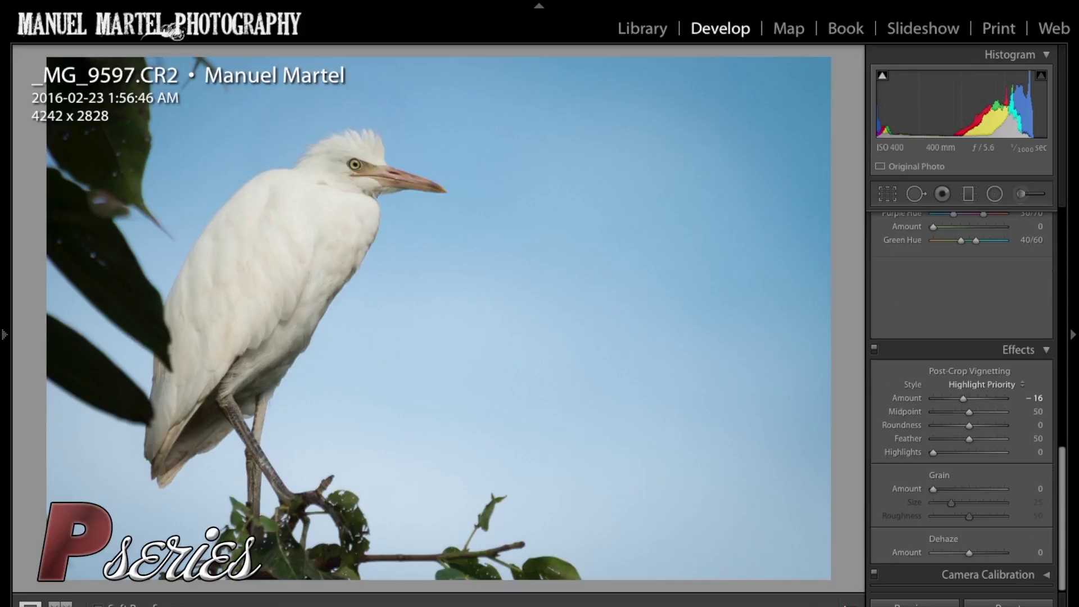